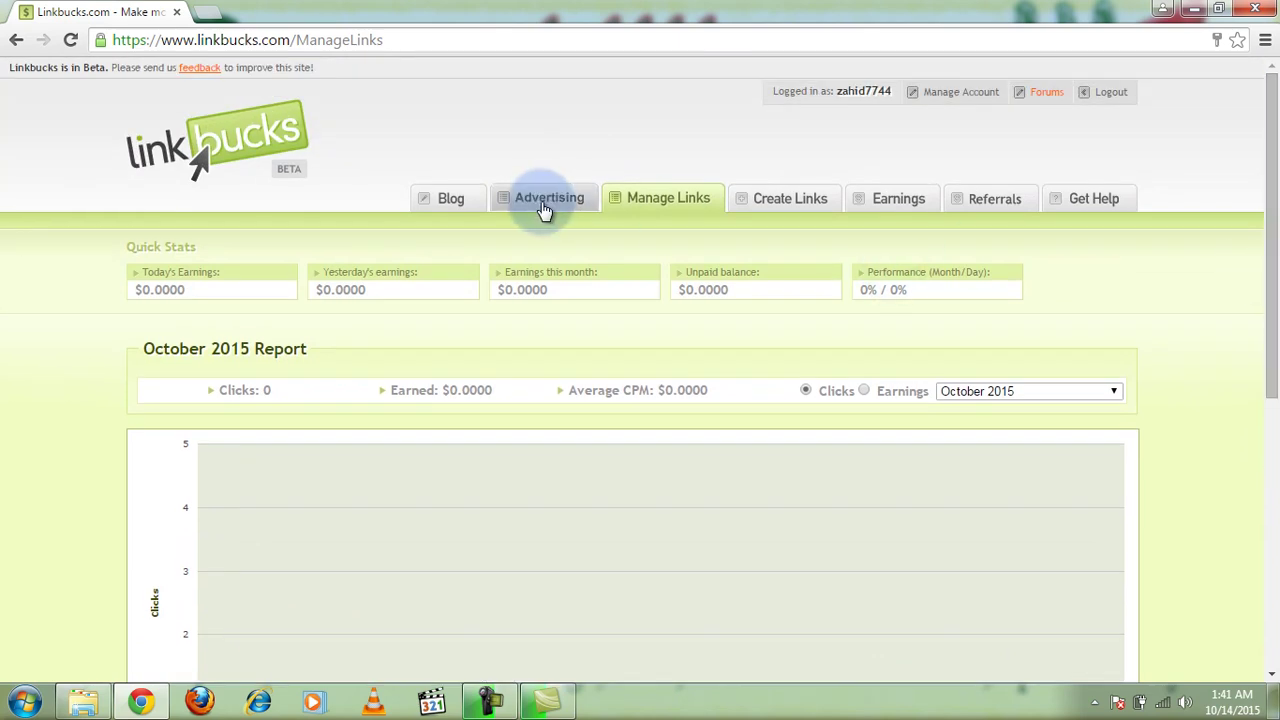
Open the Linkbucks blog and skim its news posts from the Summer 2015 update down to the oldest entry.
{"action": "left_click", "coordinate": [452, 199]}
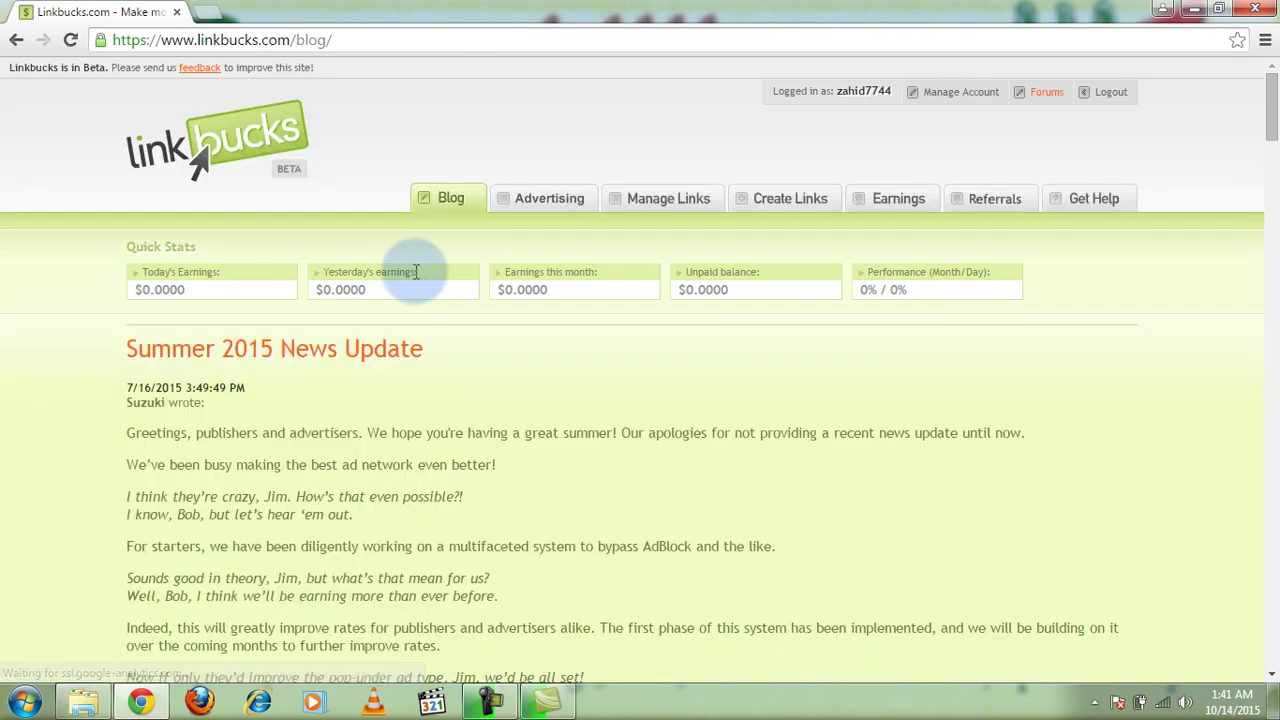
{"action": "scroll", "coordinate": [416, 271], "scroll_direction": "down", "scroll_amount": 15}
{"action": "scroll", "coordinate": [416, 271], "scroll_direction": "down", "scroll_amount": 20}
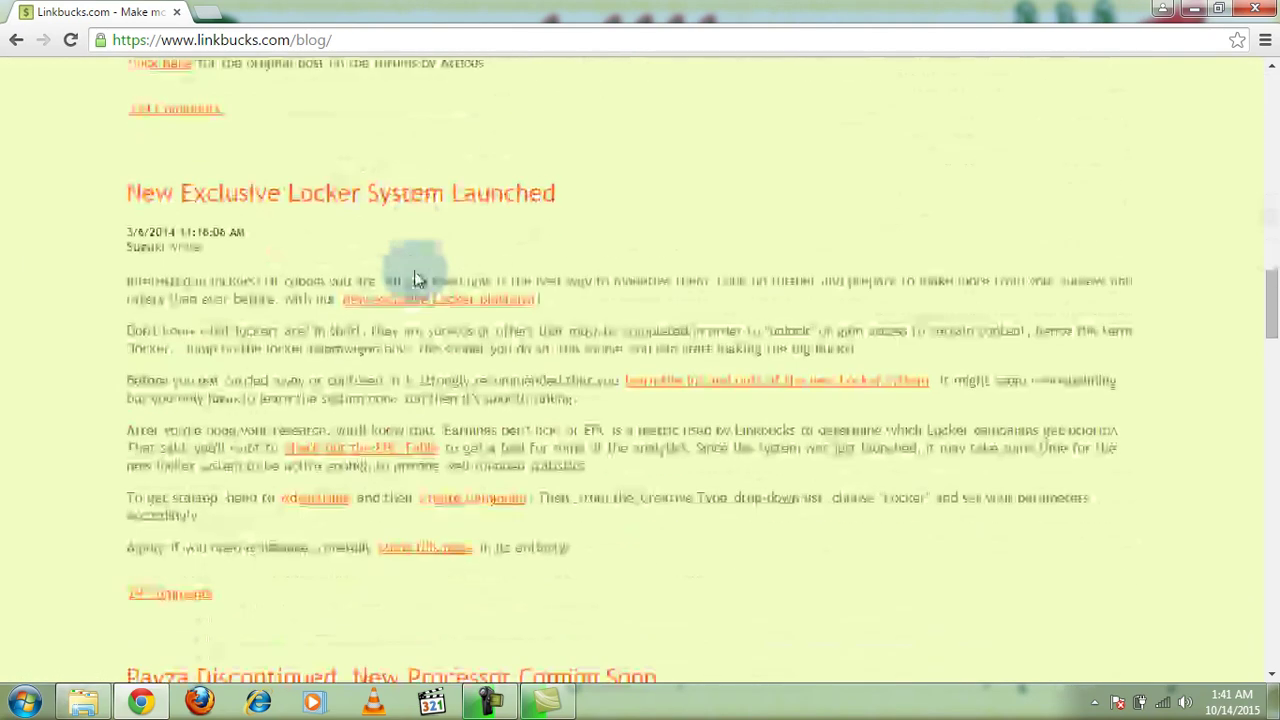
{"action": "scroll", "coordinate": [416, 278], "scroll_direction": "down", "scroll_amount": 10}
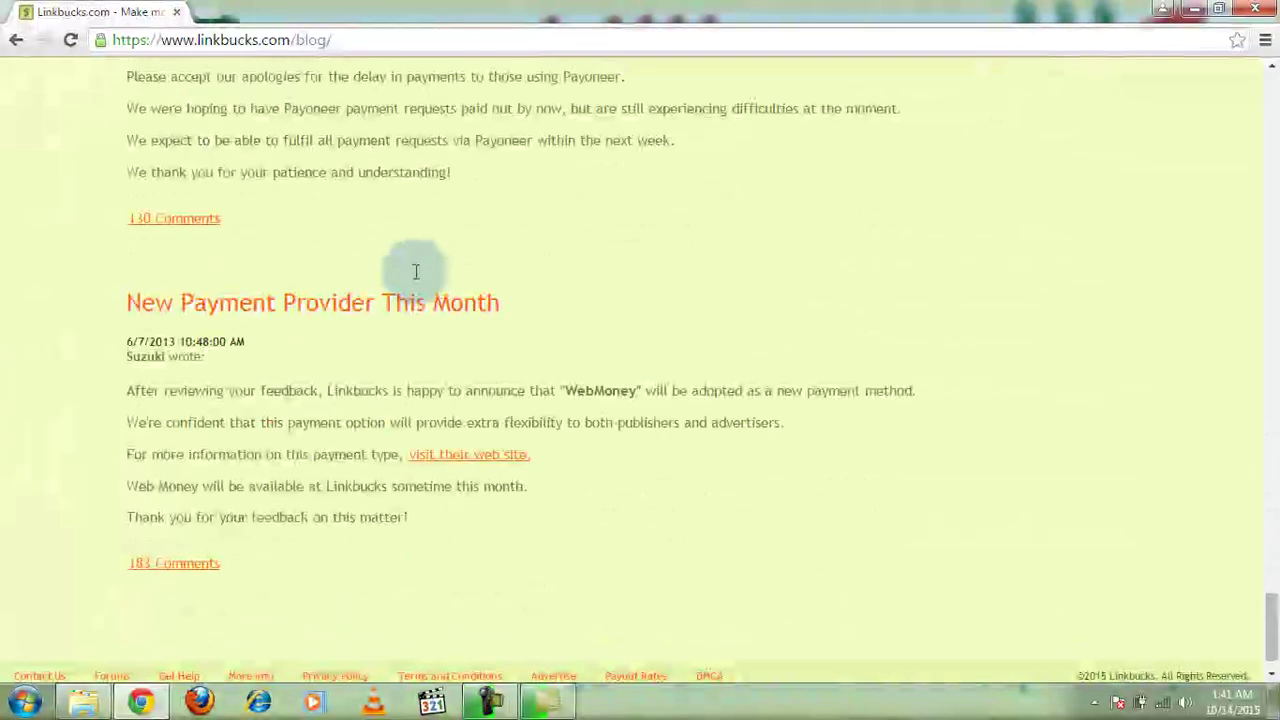
{"action": "key", "text": "Home"}
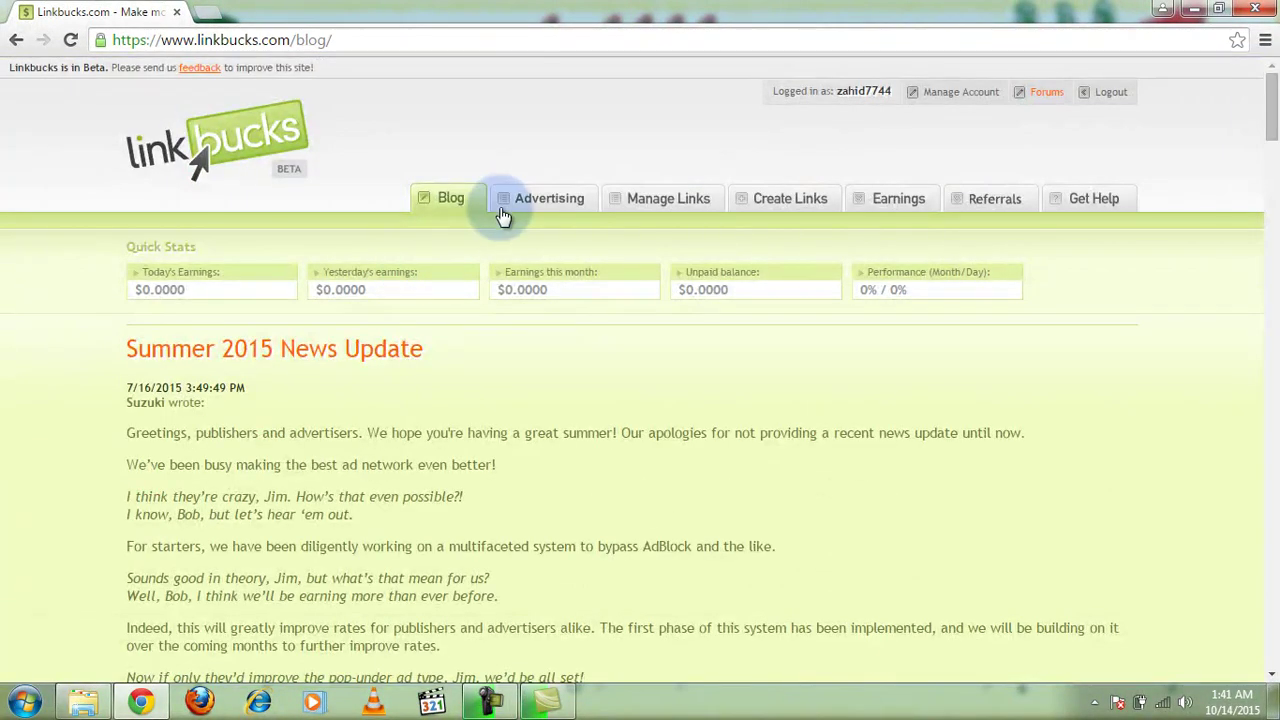
Look over the Manage Advertising page and the Manage Links page with its monthly click report.
{"action": "left_click", "coordinate": [547, 199]}
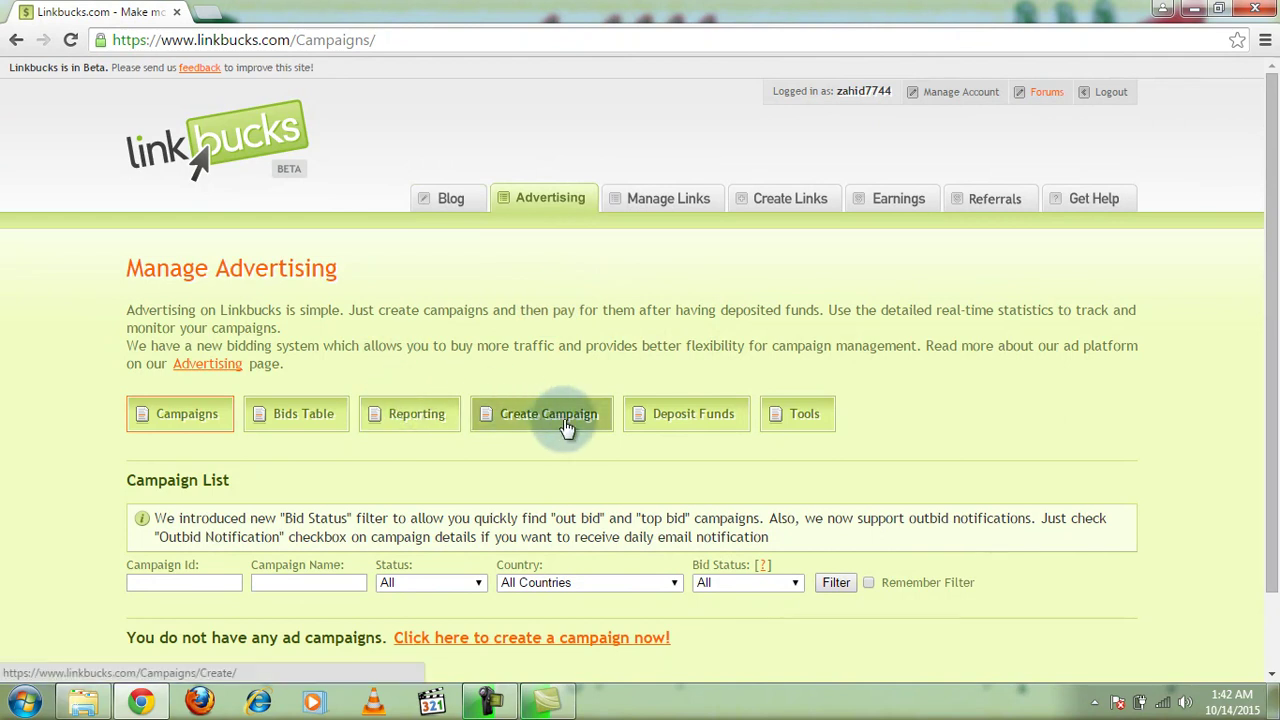
{"action": "left_click_drag", "start_coordinate": [1272, 348], "coordinate": [1266, 296]}
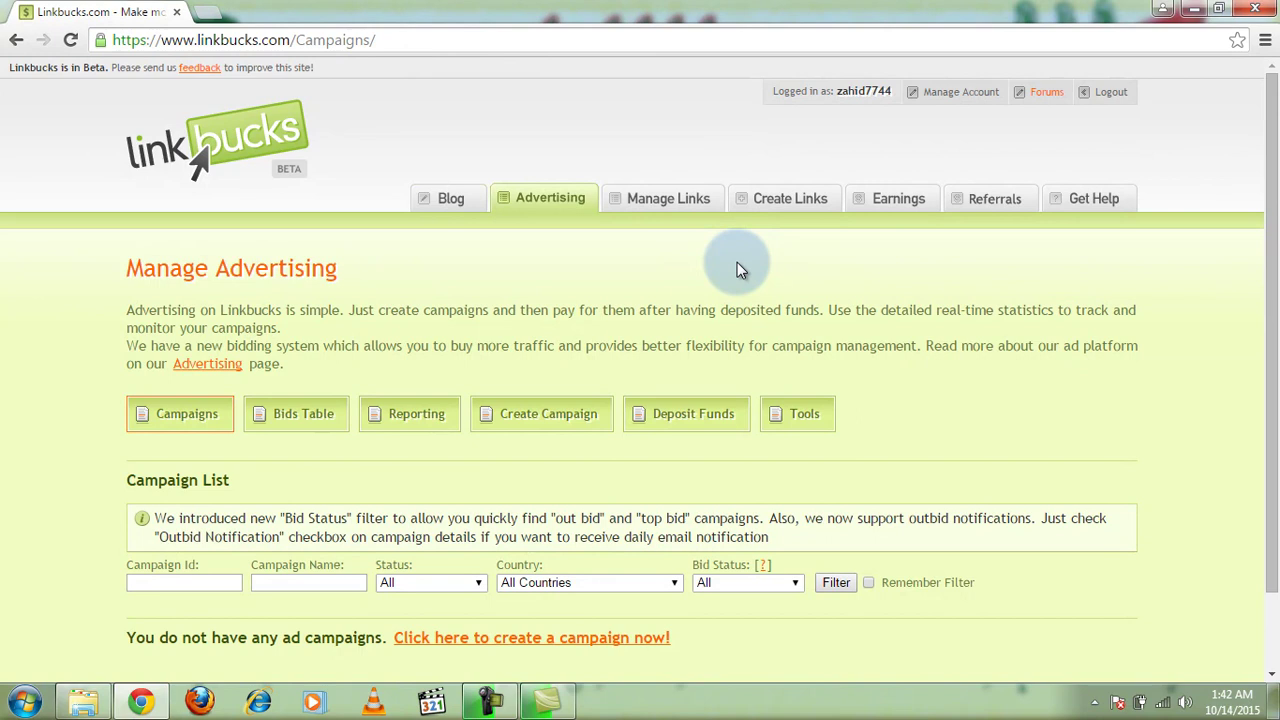
{"action": "left_click", "coordinate": [661, 197]}
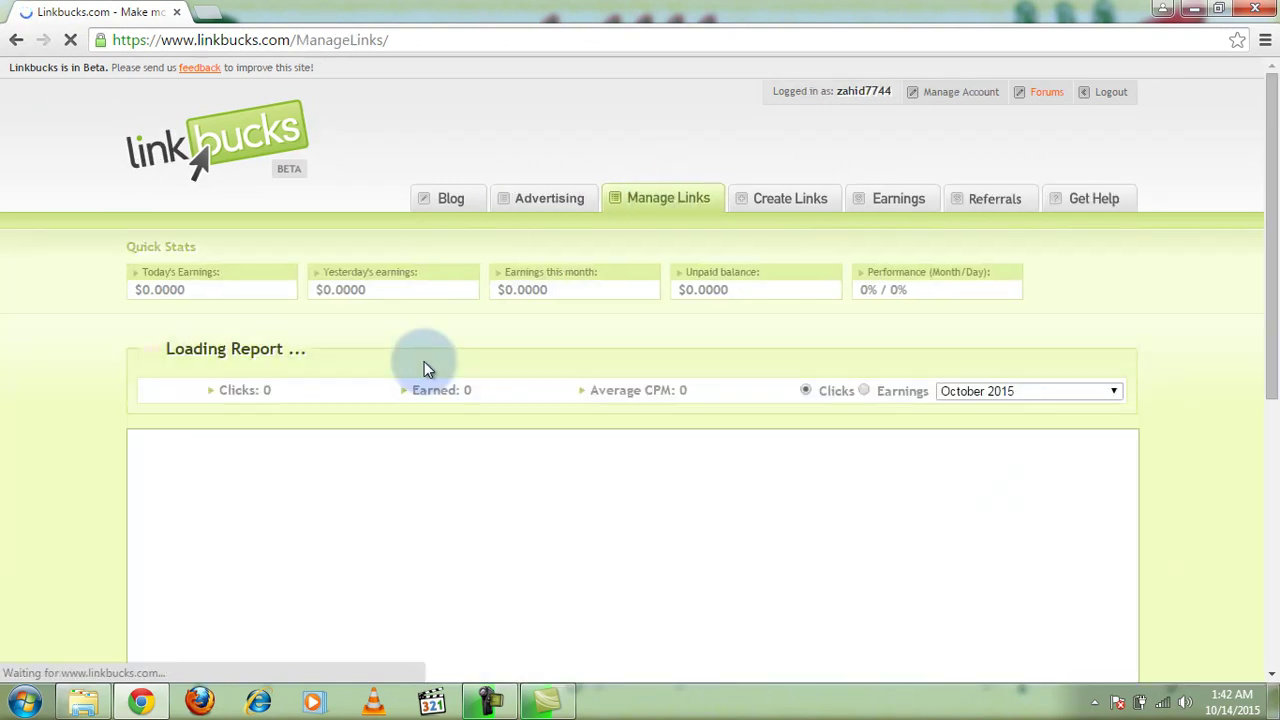
{"action": "left_click_drag", "start_coordinate": [1267, 170], "coordinate": [1276, 372]}
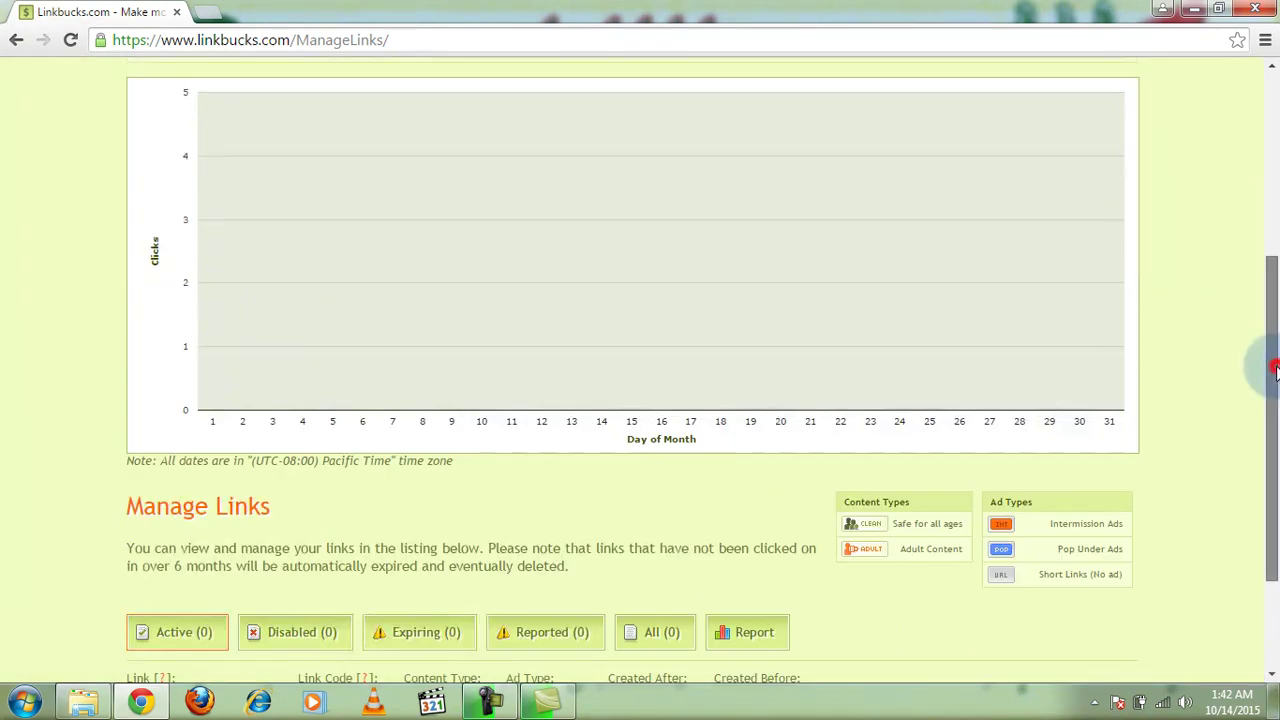
{"action": "key", "text": "Home"}
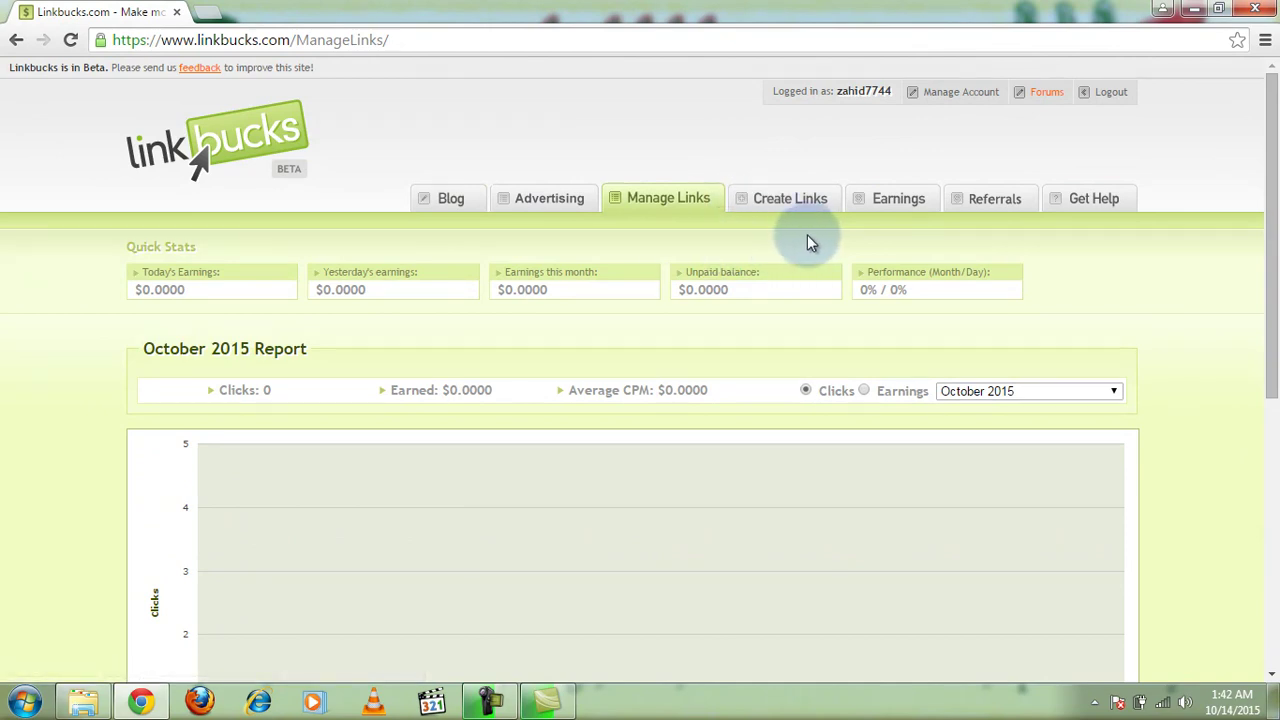
Open the Create Links page and go to the Link to Convert field of the single link form.
{"action": "left_click", "coordinate": [794, 198]}
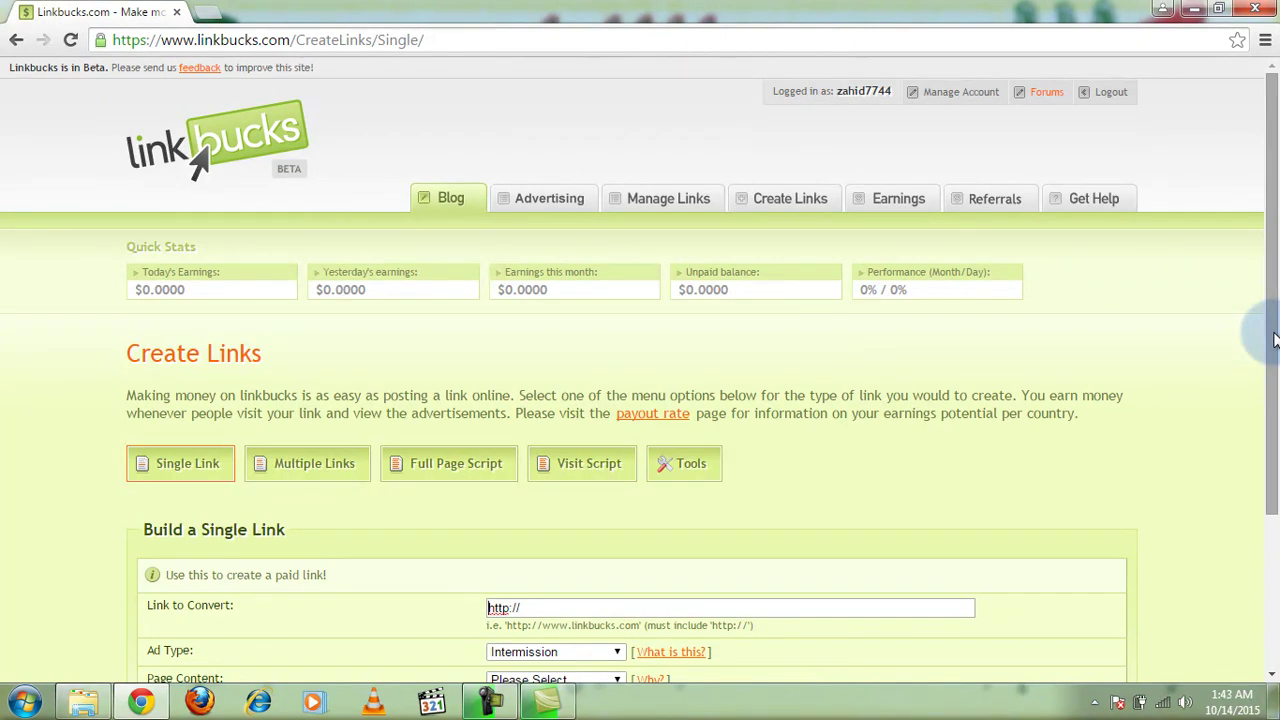
{"action": "left_click_drag", "start_coordinate": [1272, 340], "coordinate": [1262, 312]}
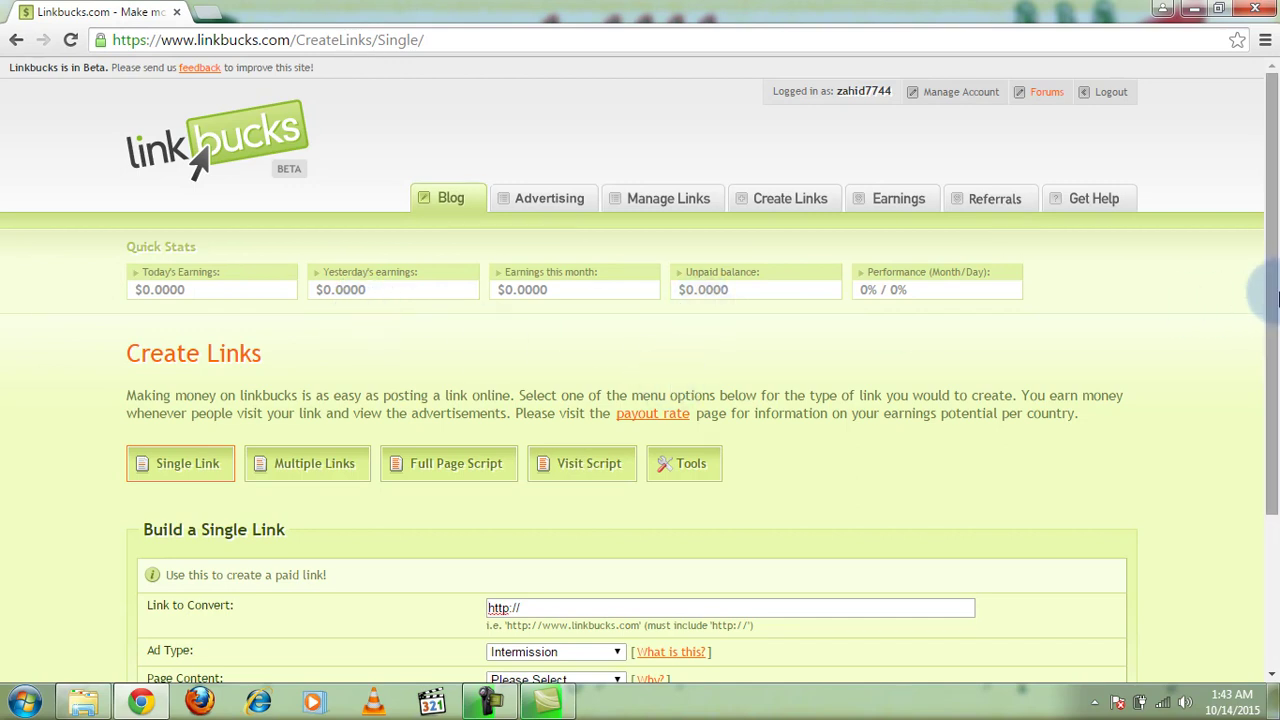
{"action": "left_click_drag", "start_coordinate": [1272, 292], "coordinate": [1277, 450]}
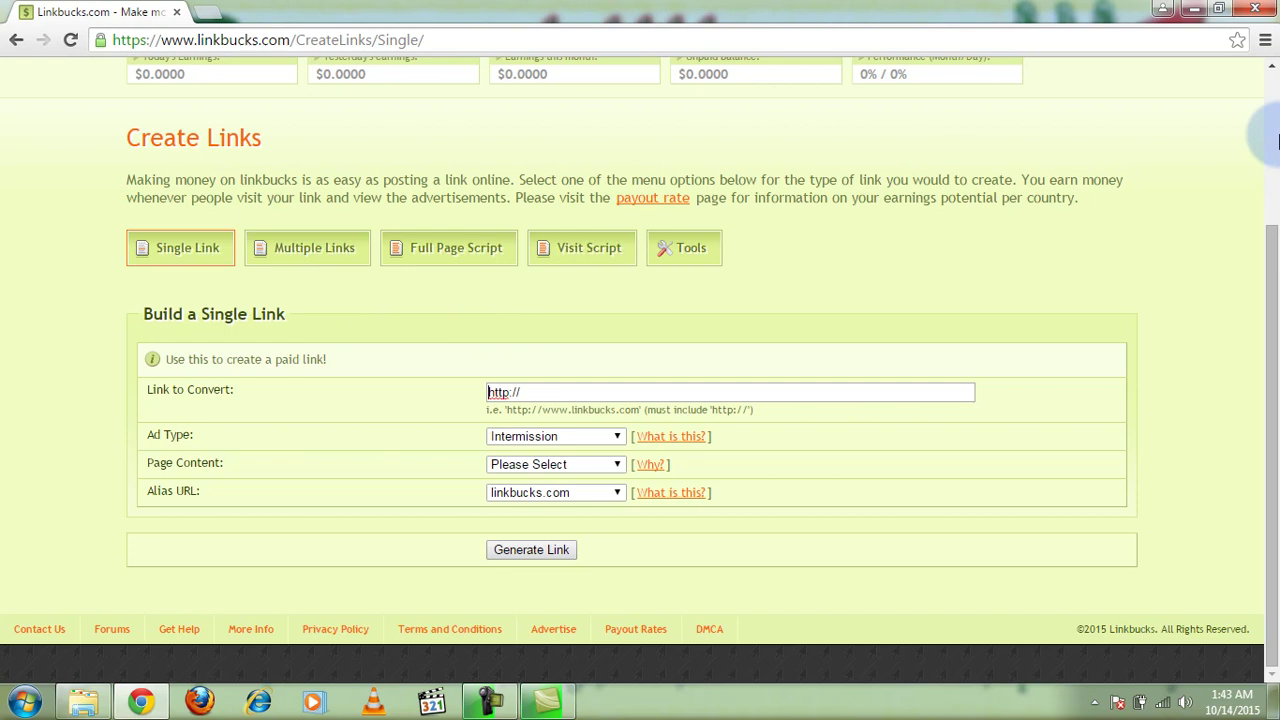
{"action": "left_click", "coordinate": [1276, 140]}
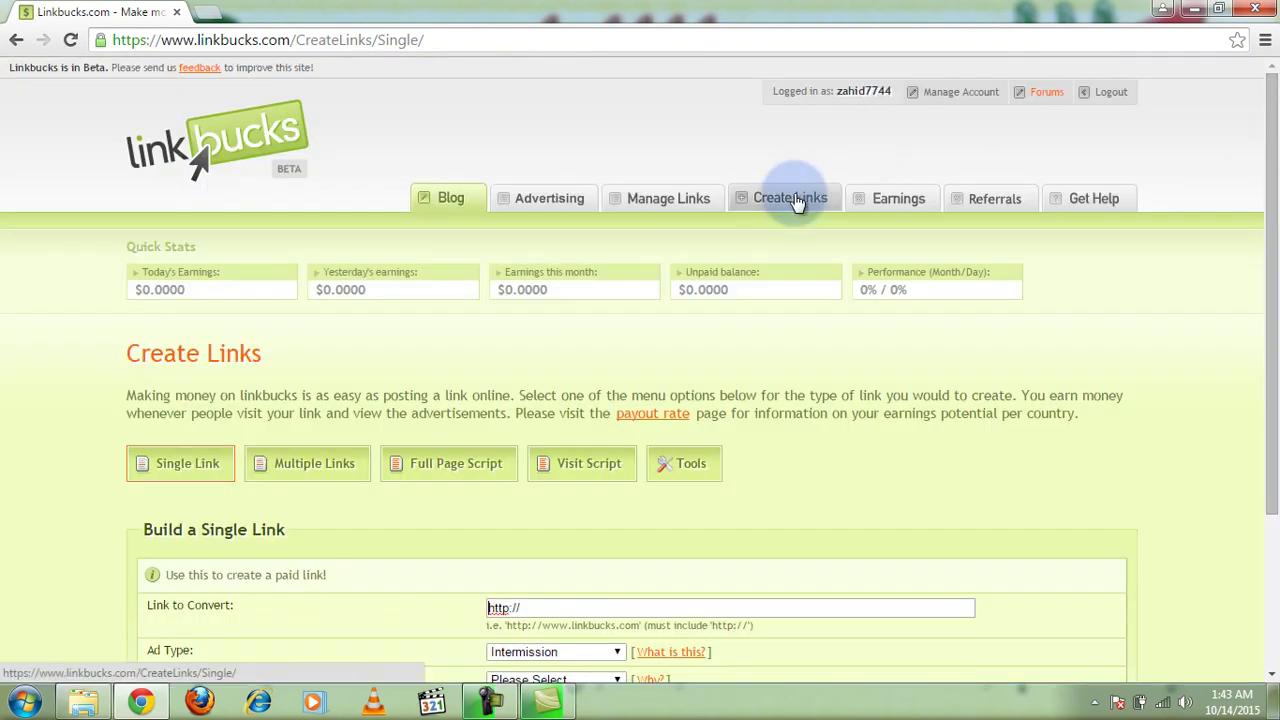
{"action": "left_click_drag", "start_coordinate": [1272, 172], "coordinate": [1276, 405]}
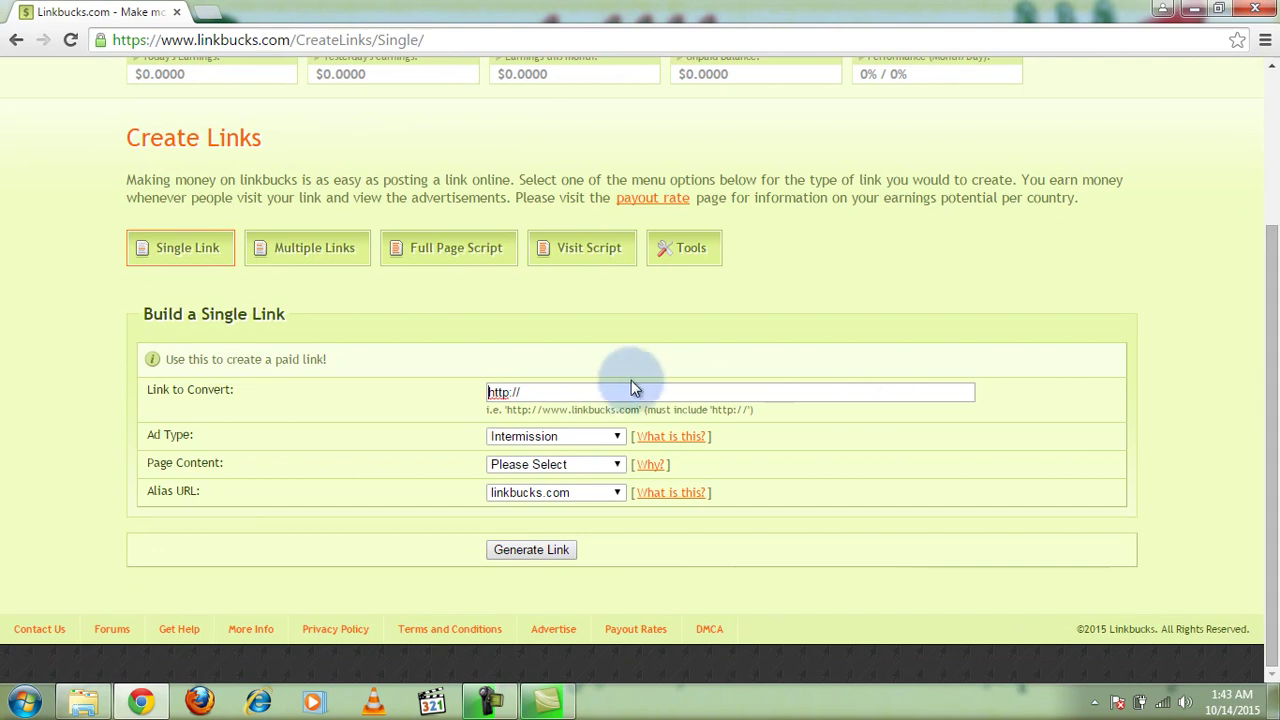
{"action": "left_click", "coordinate": [601, 389]}
{"action": "left_click", "coordinate": [600, 388]}
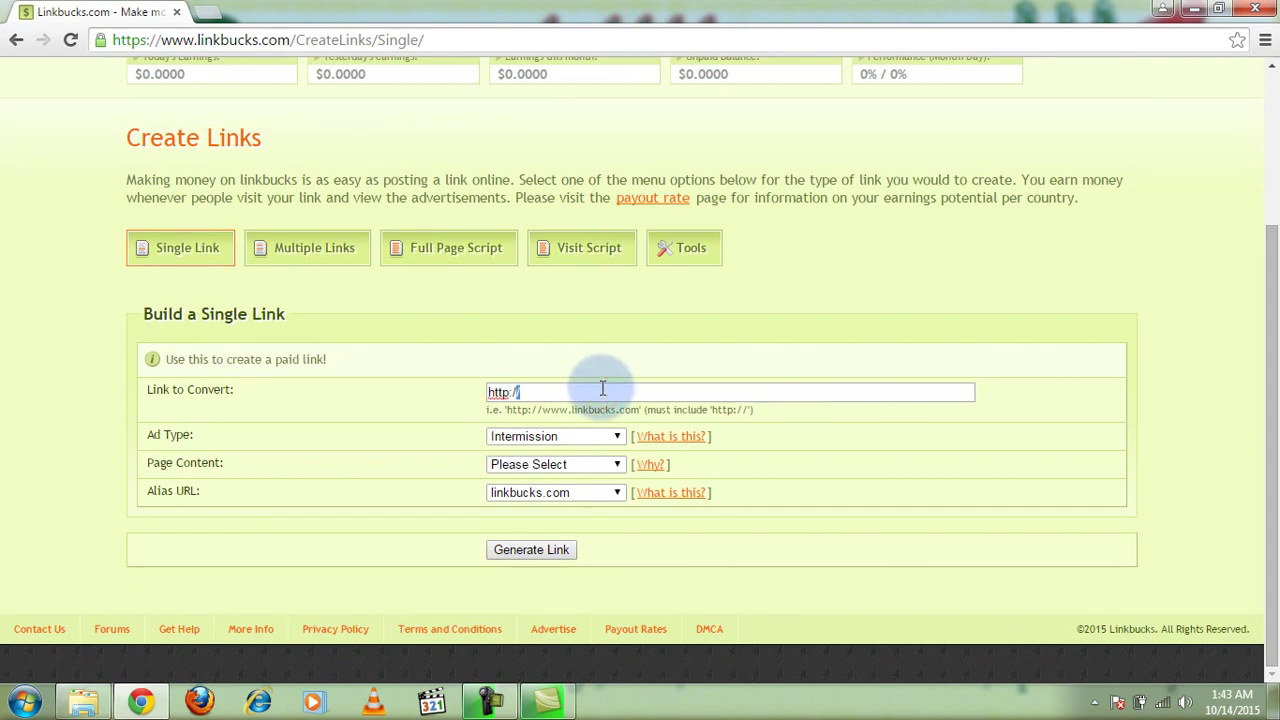
{"action": "left_click", "coordinate": [457, 40]}
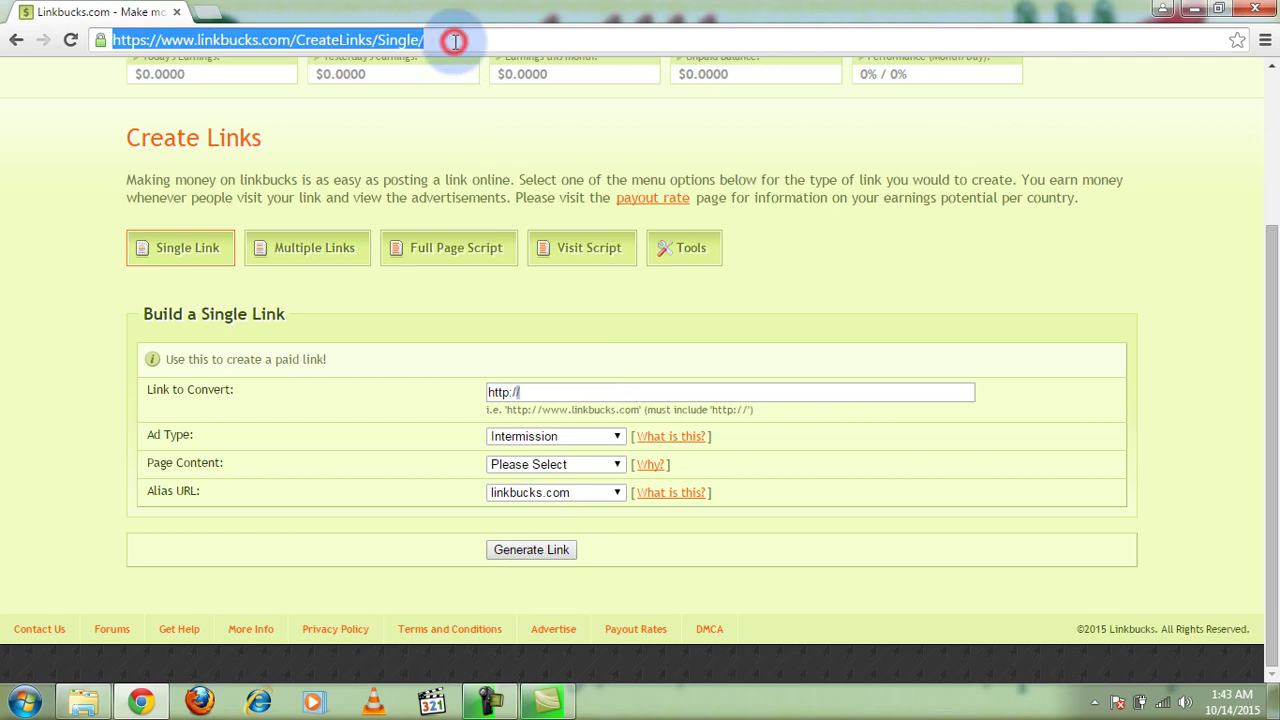
{"action": "left_click", "coordinate": [205, 11]}
{"action": "left_click", "coordinate": [349, 45]}
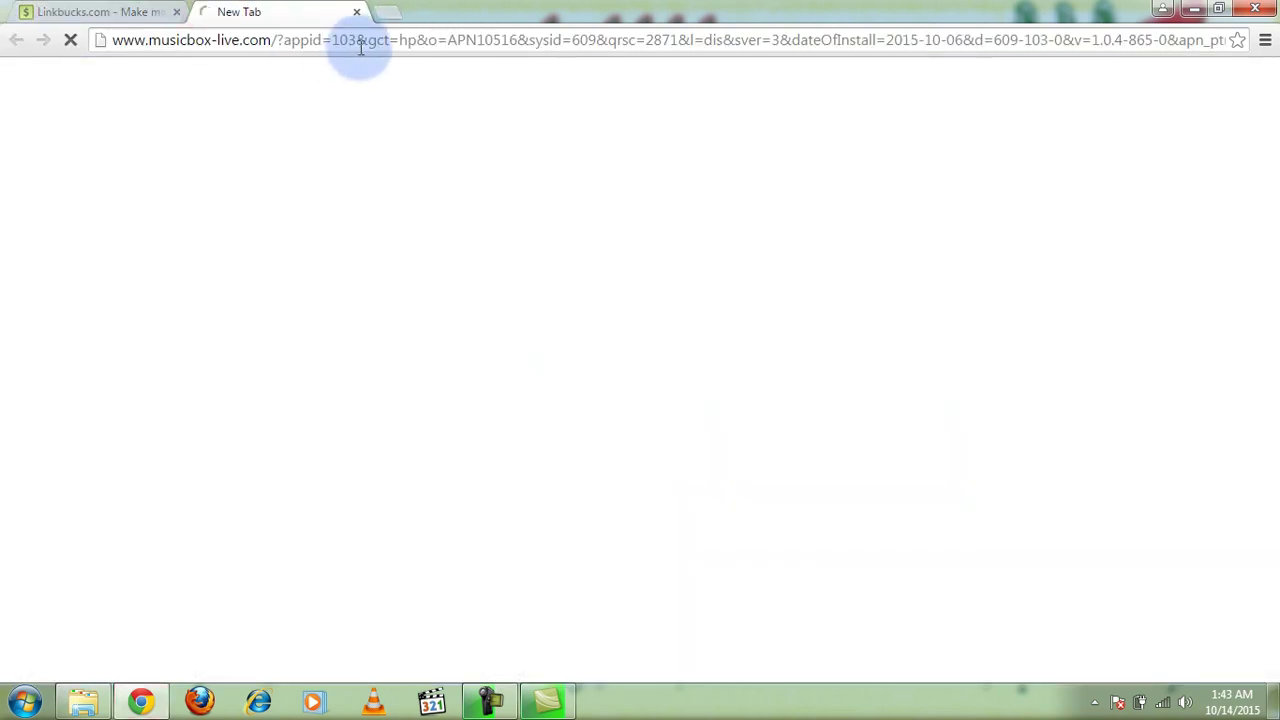
{"action": "left_click", "coordinate": [361, 44]}
{"action": "type", "text": "d"}
{"action": "key", "text": "Return"}
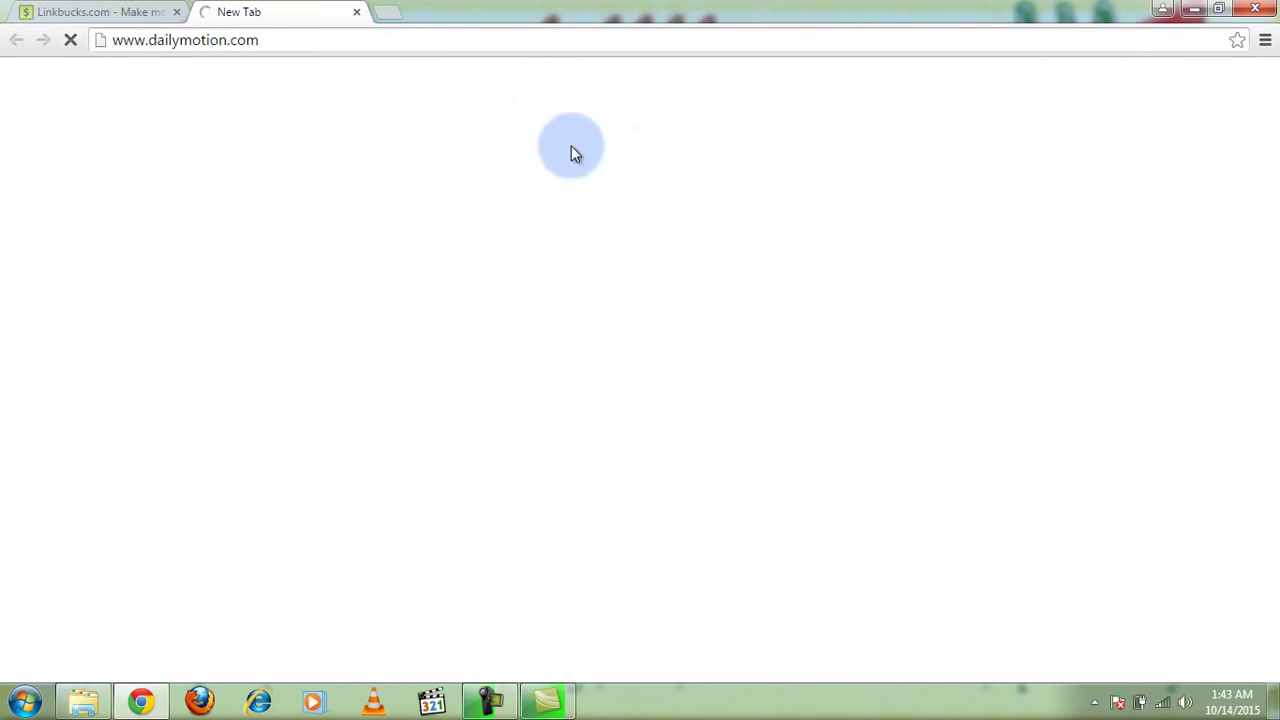
{"action": "left_click", "coordinate": [415, 37]}
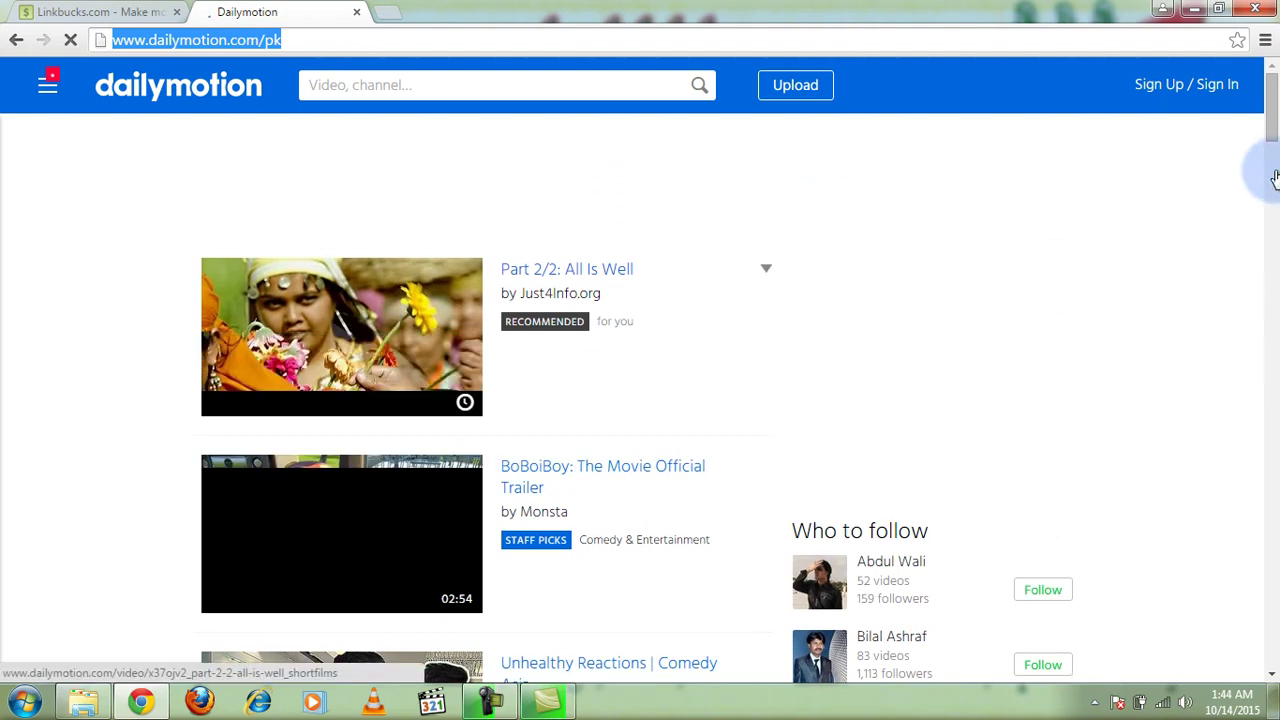
Search Dailymotion for "pti song" and open the video "Pakistan Tehreek Insaf (PTI) New Songs".
{"action": "left_click", "coordinate": [610, 84]}
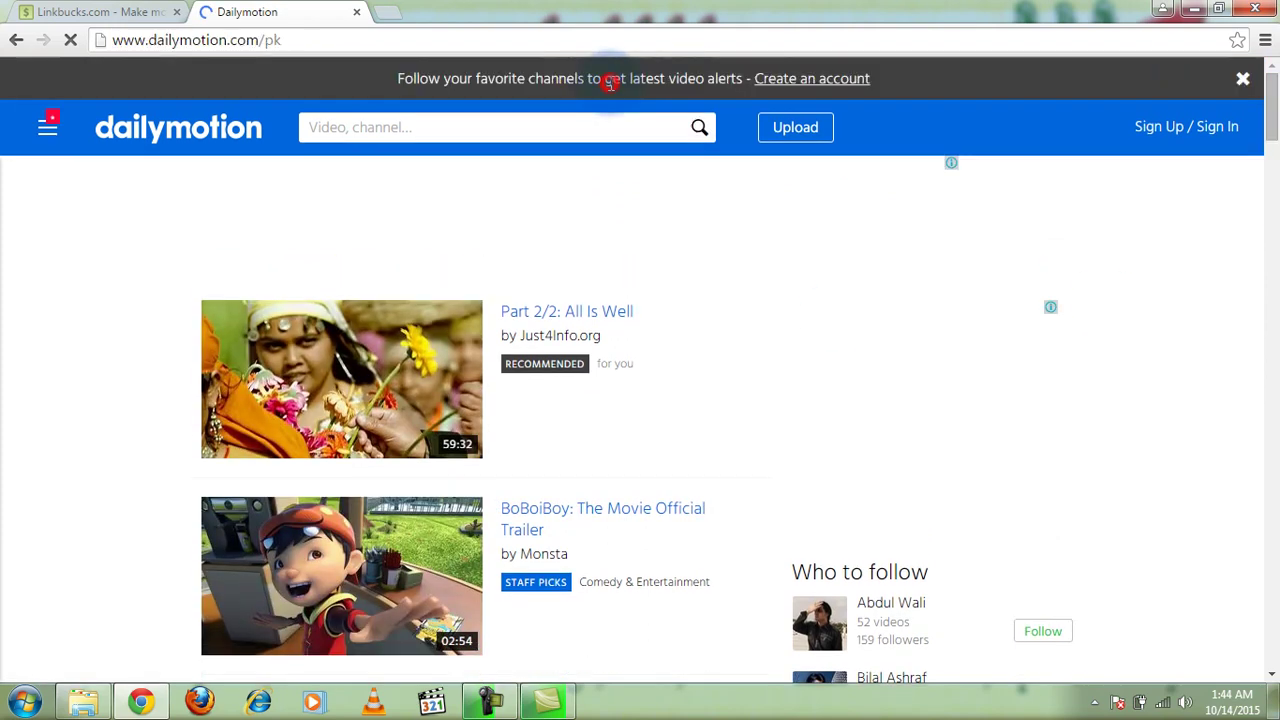
{"action": "left_click", "coordinate": [450, 122]}
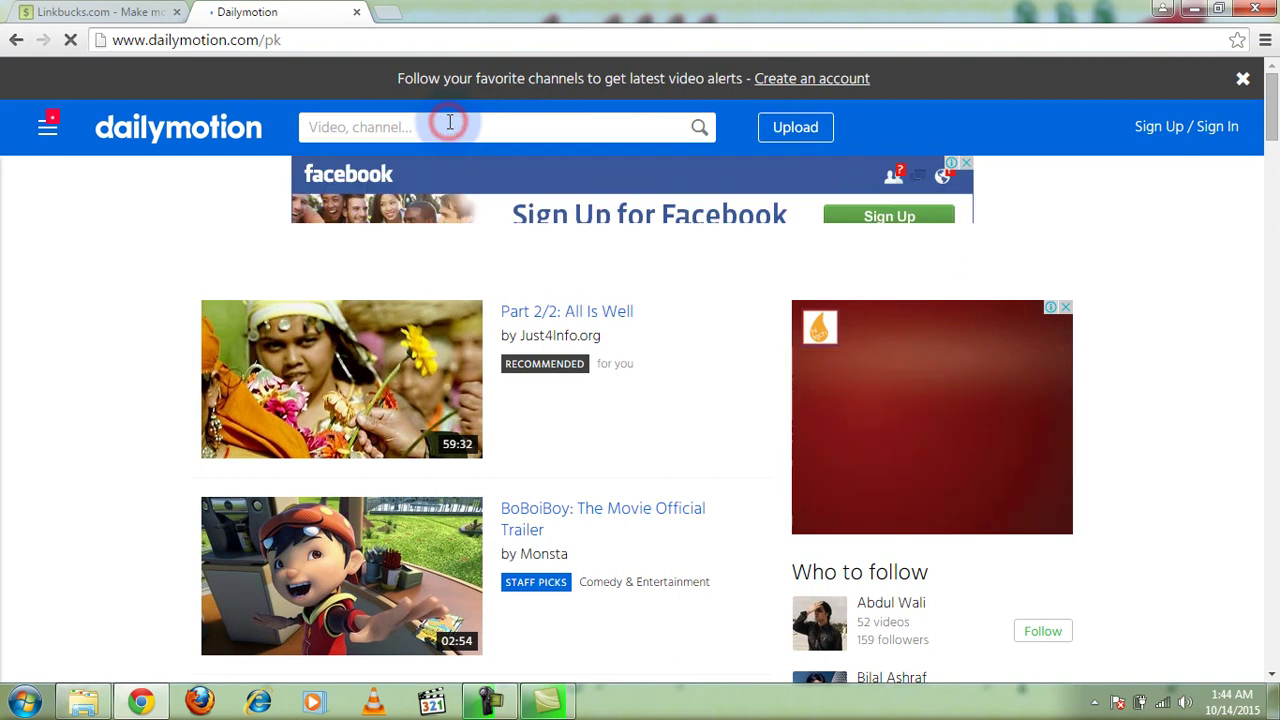
{"action": "type", "text": "p"}
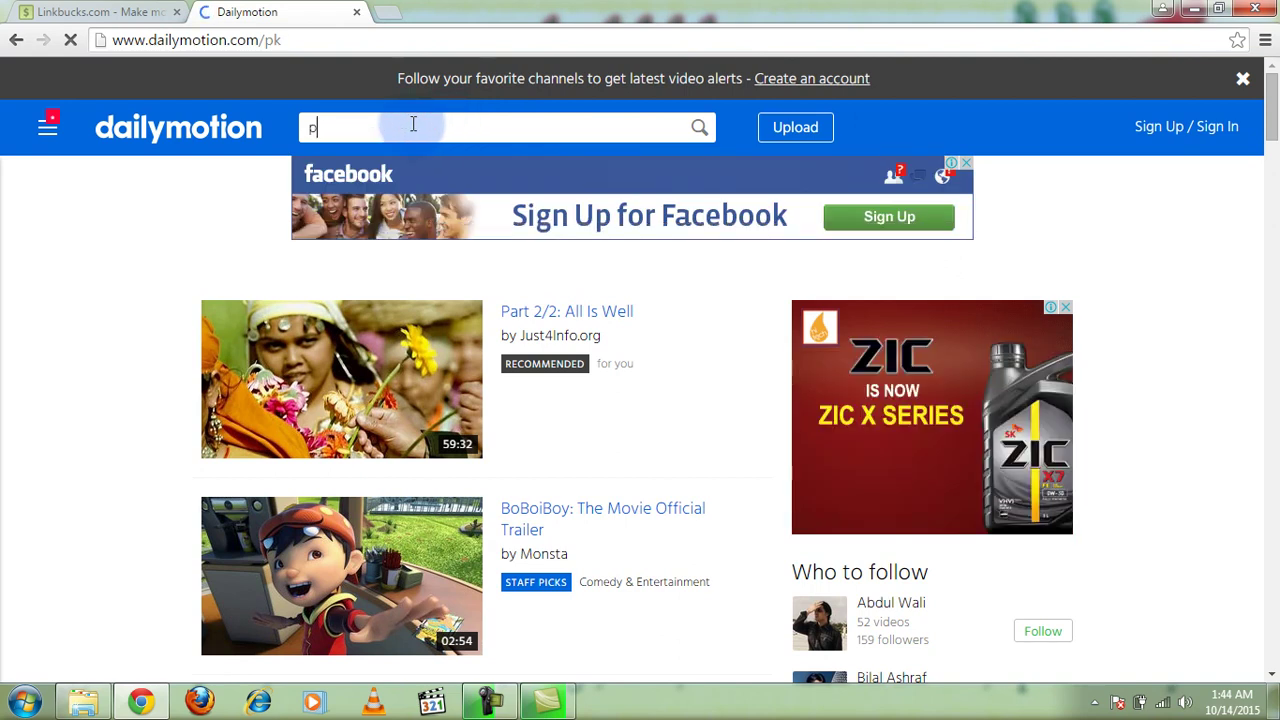
{"action": "type", "text": "ti song"}
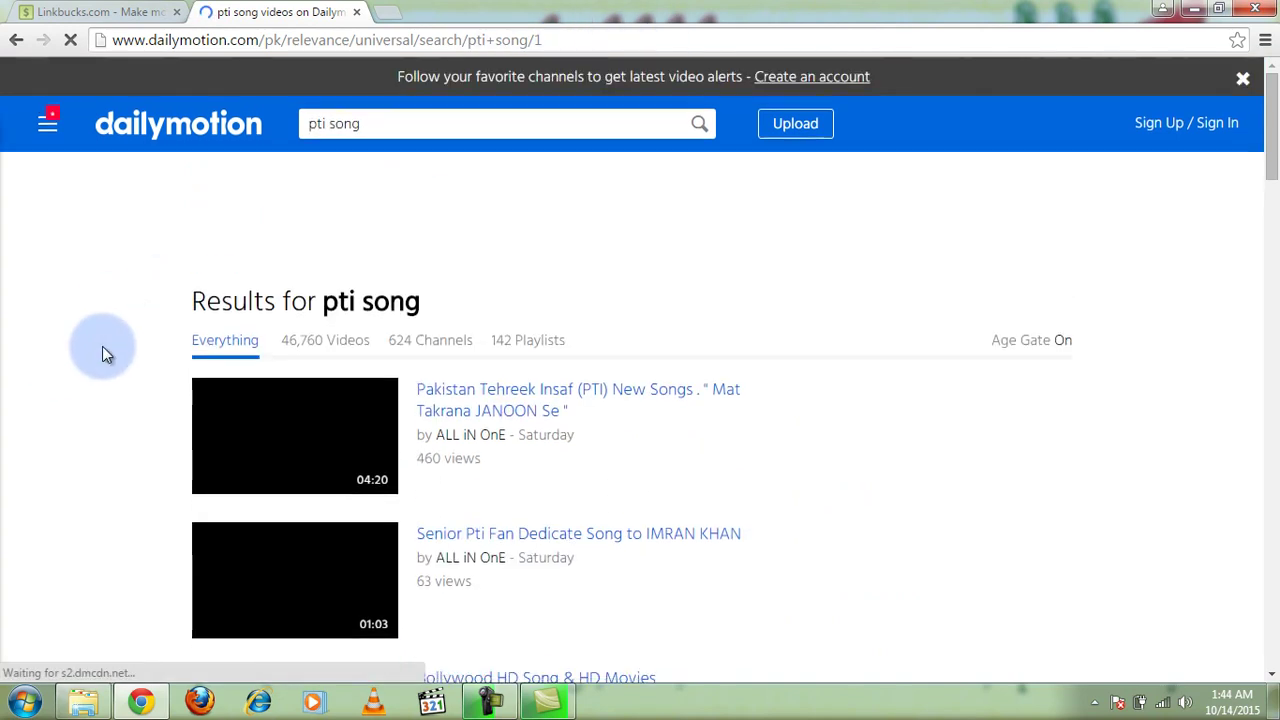
{"action": "scroll", "coordinate": [60, 370], "scroll_direction": "down", "scroll_amount": 1}
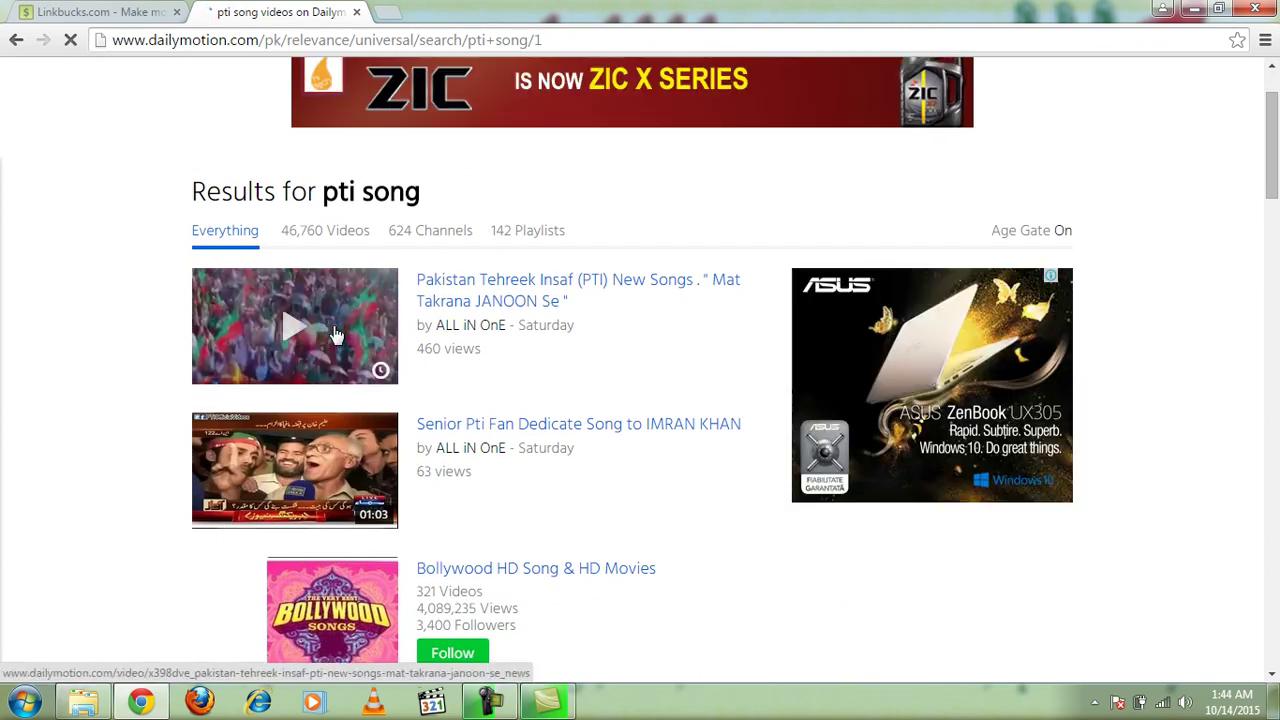
{"action": "left_click", "coordinate": [336, 335]}
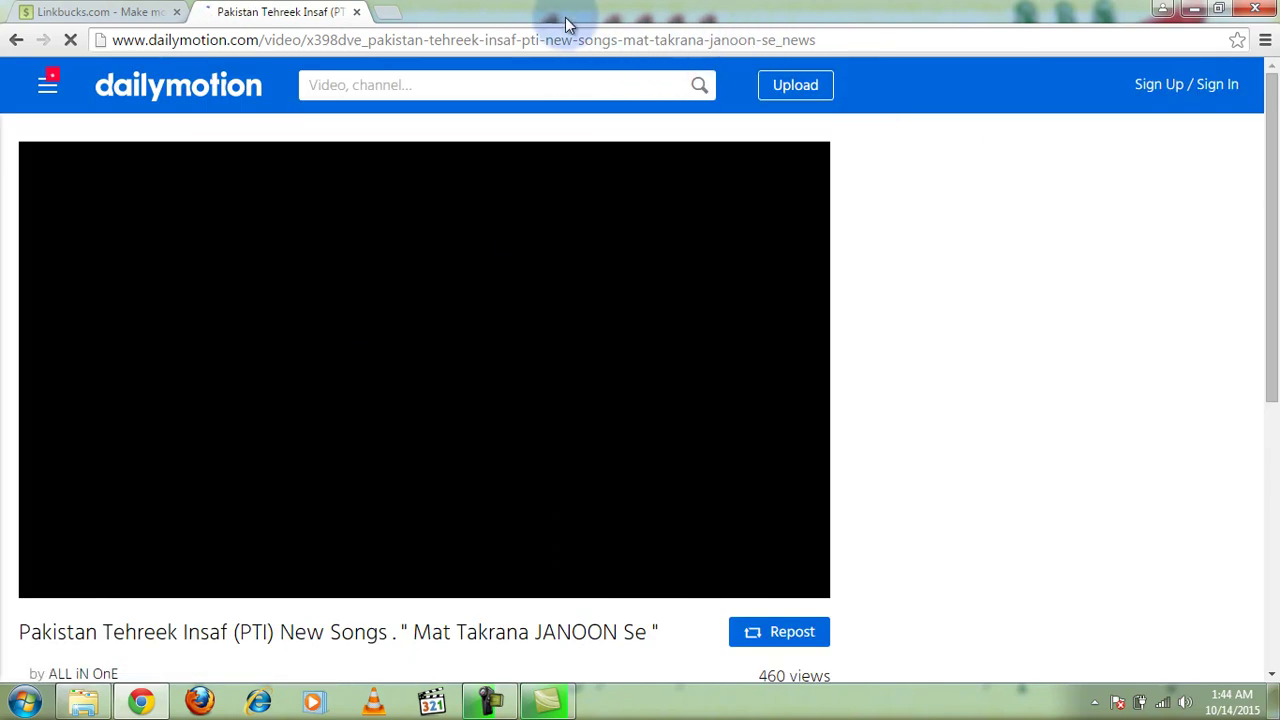
Copy the web address of the opened Dailymotion video and close its tab to return to Linkbucks.
{"action": "left_click", "coordinate": [698, 84]}
{"action": "type", "text": "pti song"}
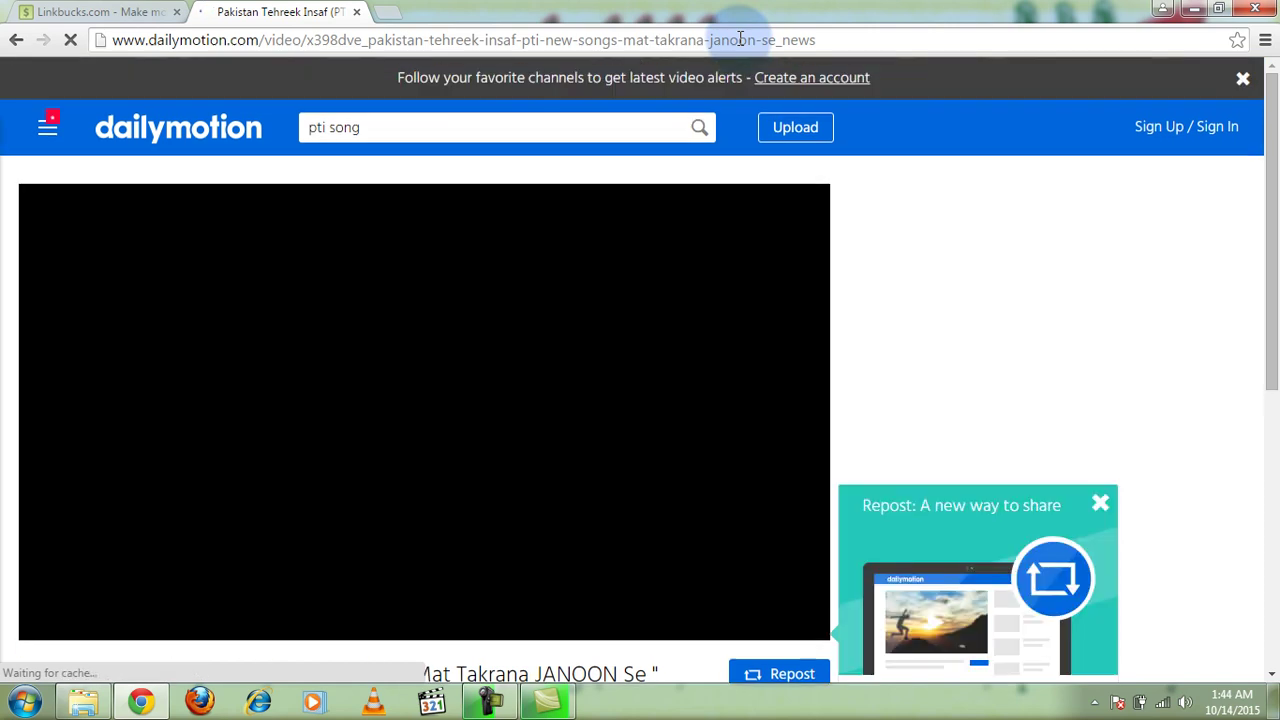
{"action": "left_click", "coordinate": [828, 40]}
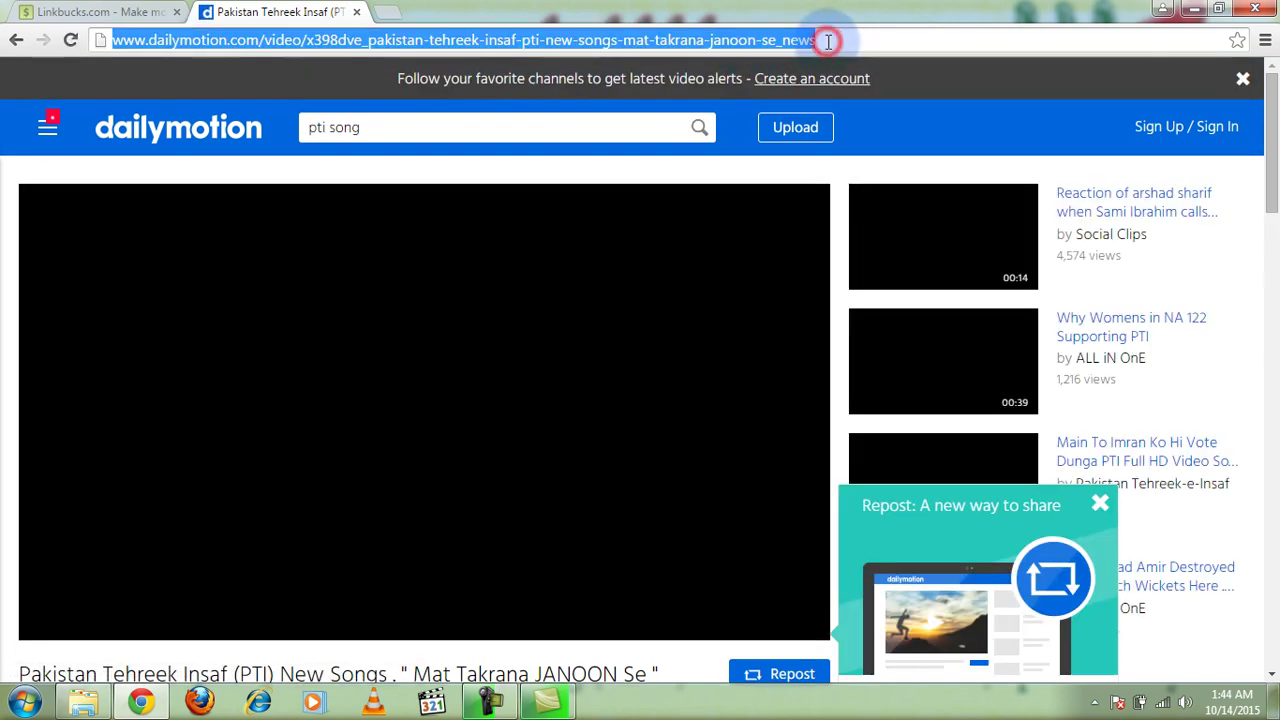
{"action": "key", "text": "Return"}
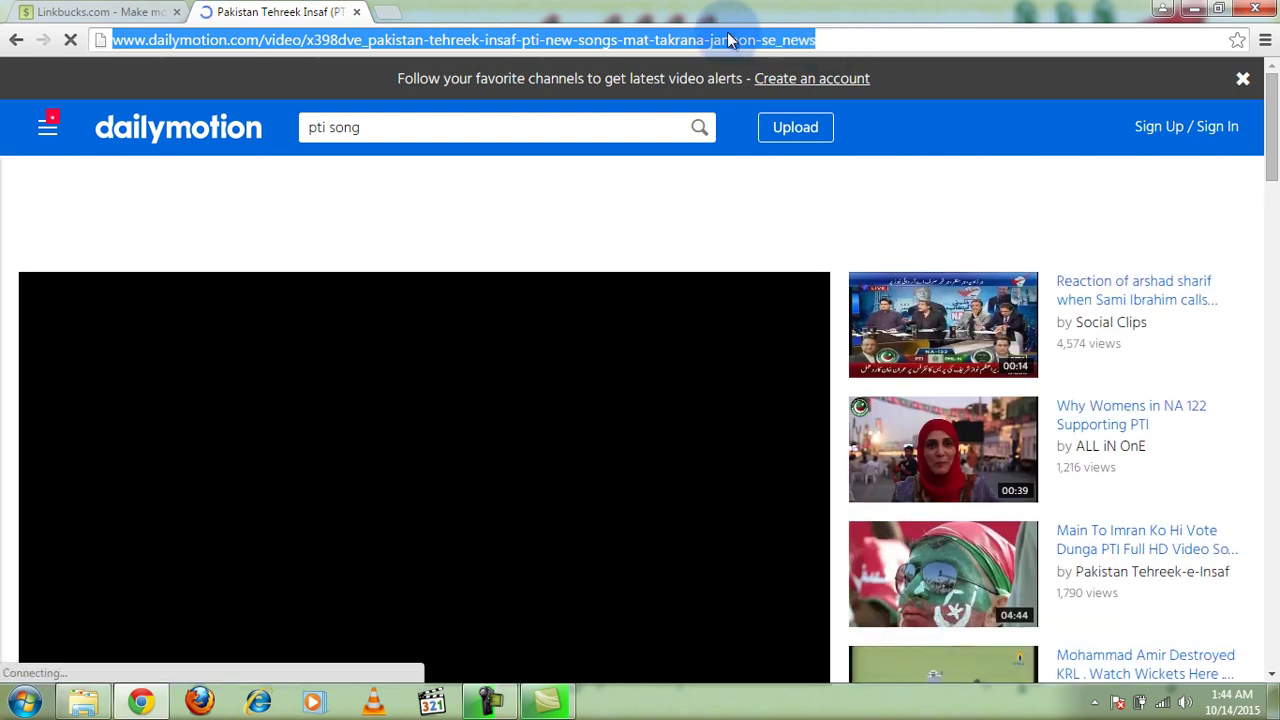
{"action": "right_click", "coordinate": [686, 34]}
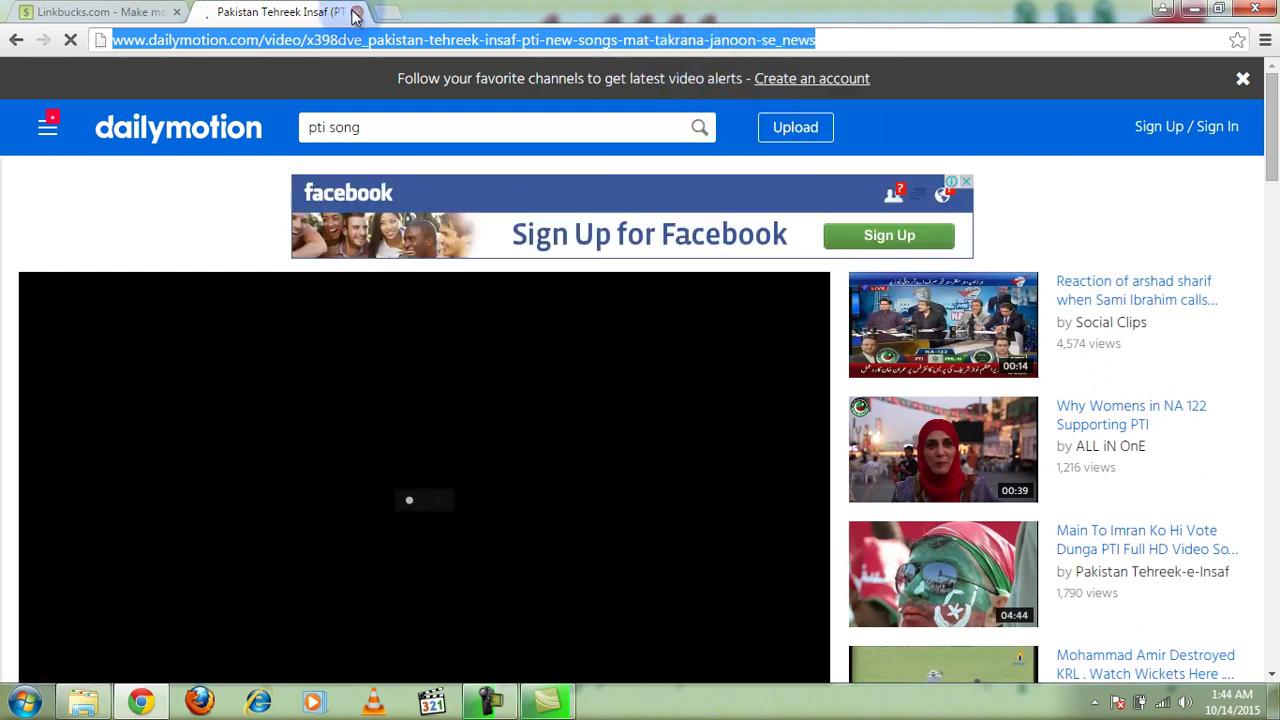
{"action": "left_click", "coordinate": [355, 12]}
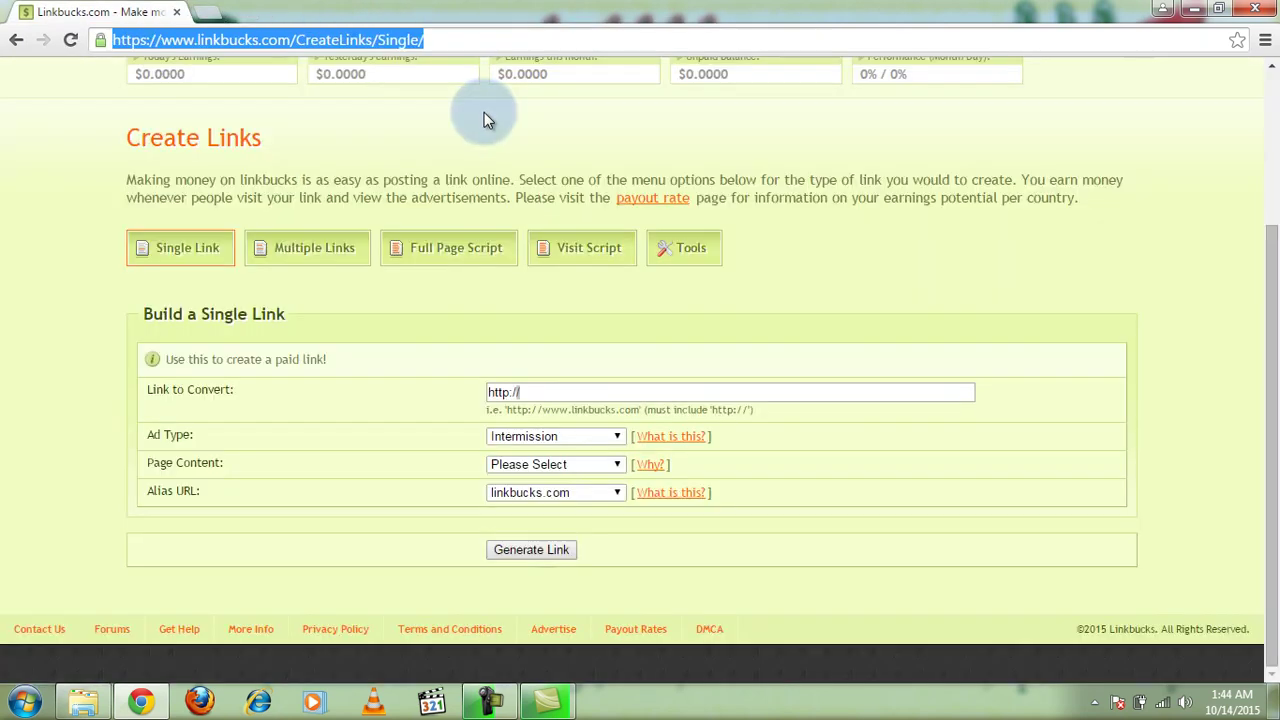
{"action": "left_click", "coordinate": [587, 392]}
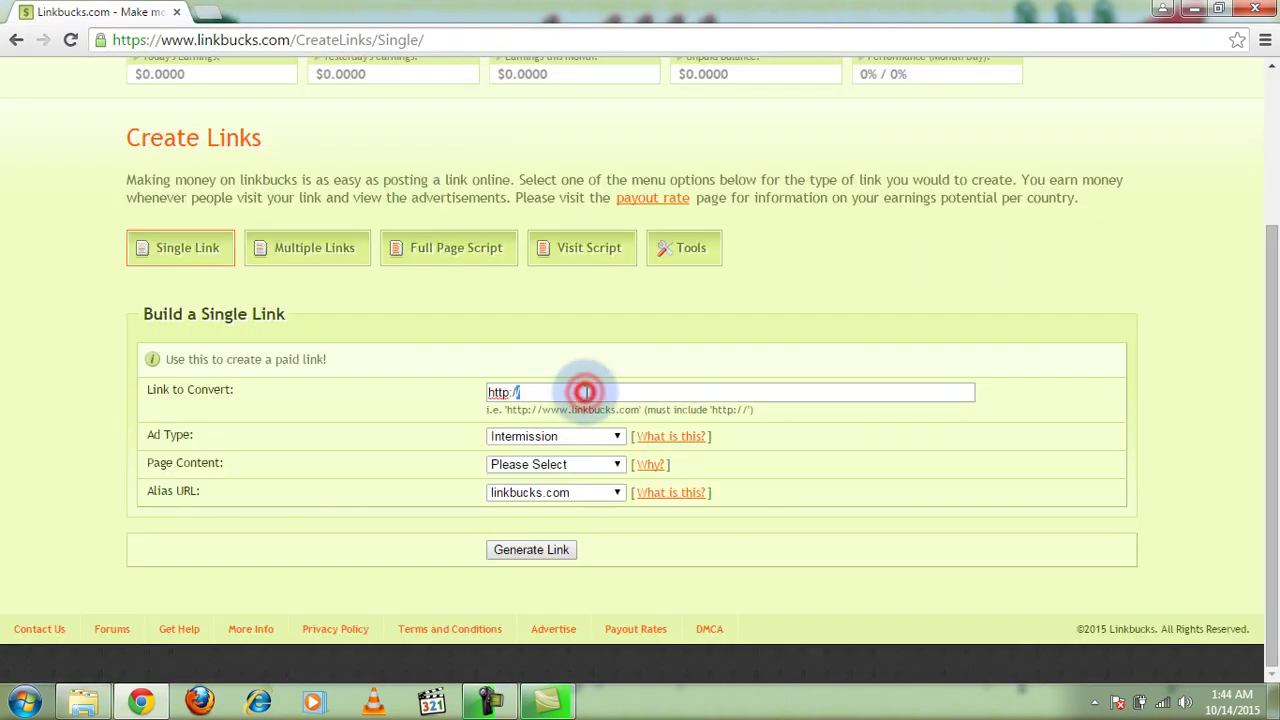
{"action": "key", "text": "BackSpace"}
{"action": "key", "text": "BackSpace"}
{"action": "key", "text": "BackSpace"}
{"action": "key", "text": "BackSpace"}
{"action": "key", "text": "BackSpace"}
{"action": "key", "text": "BackSpace"}
{"action": "key", "text": "BackSpace"}
{"action": "key", "text": "ctrl+v"}
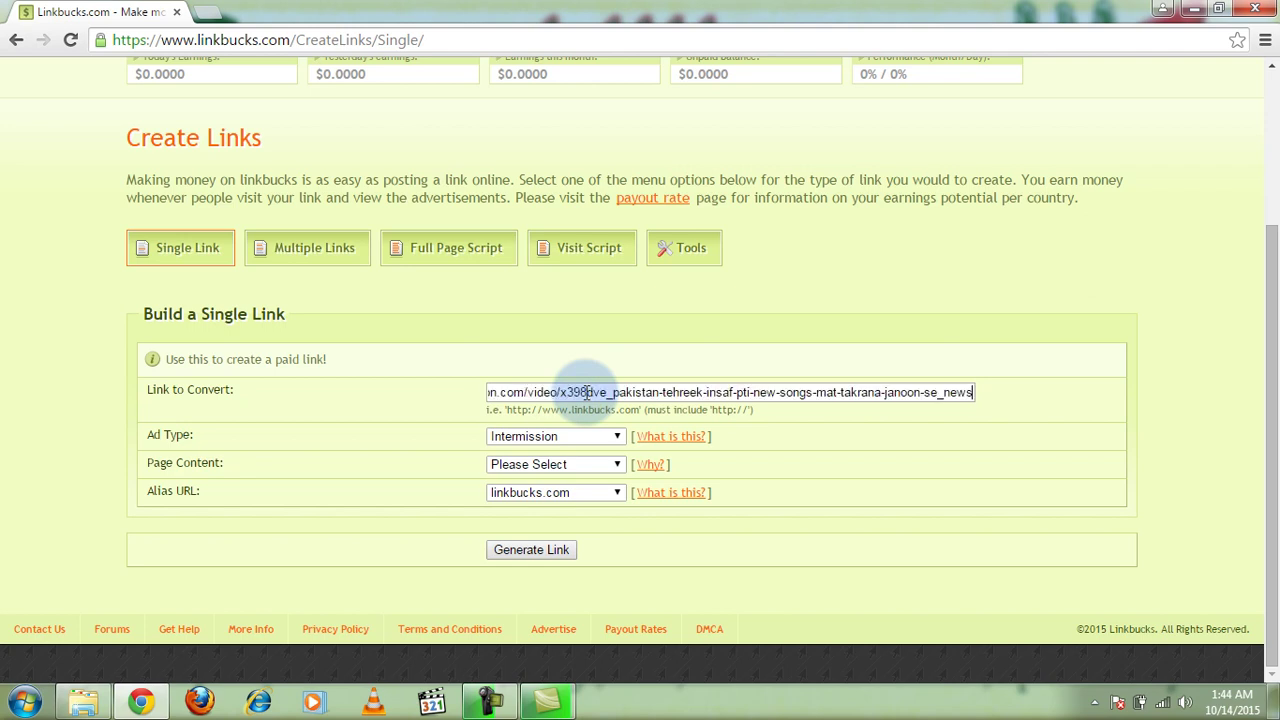
{"action": "right_click", "coordinate": [587, 392]}
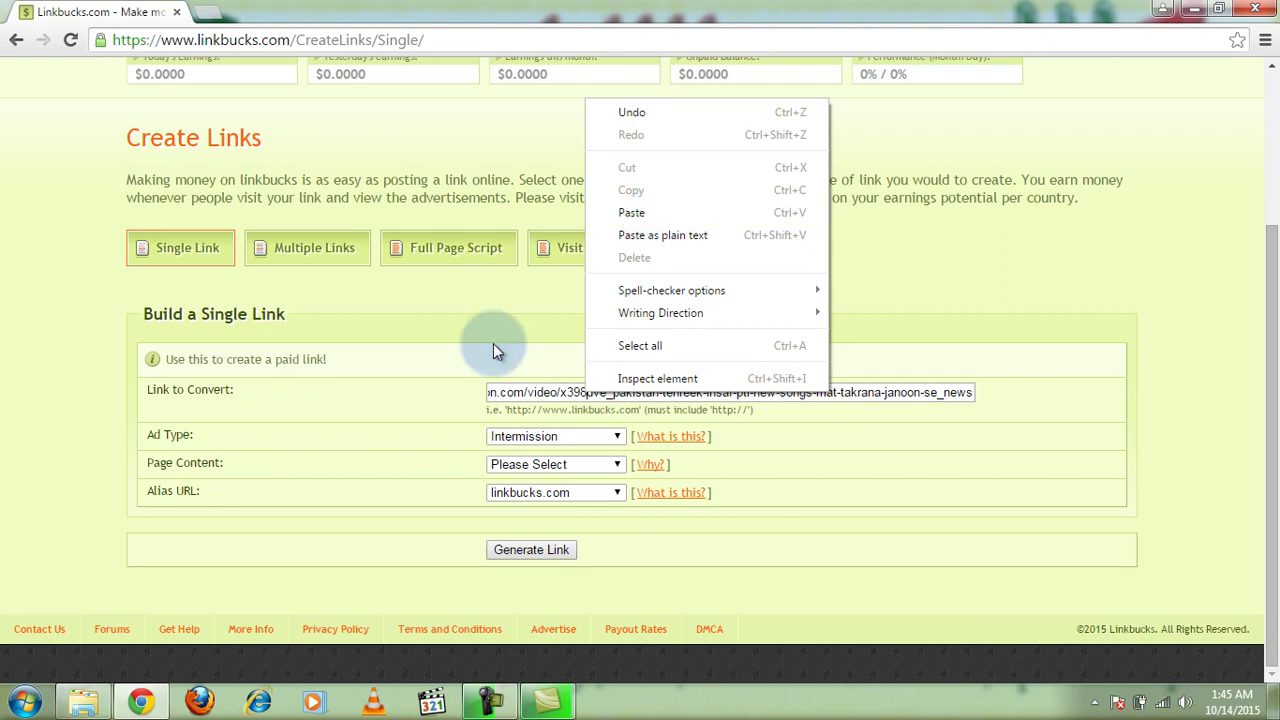
{"action": "left_click", "coordinate": [375, 396]}
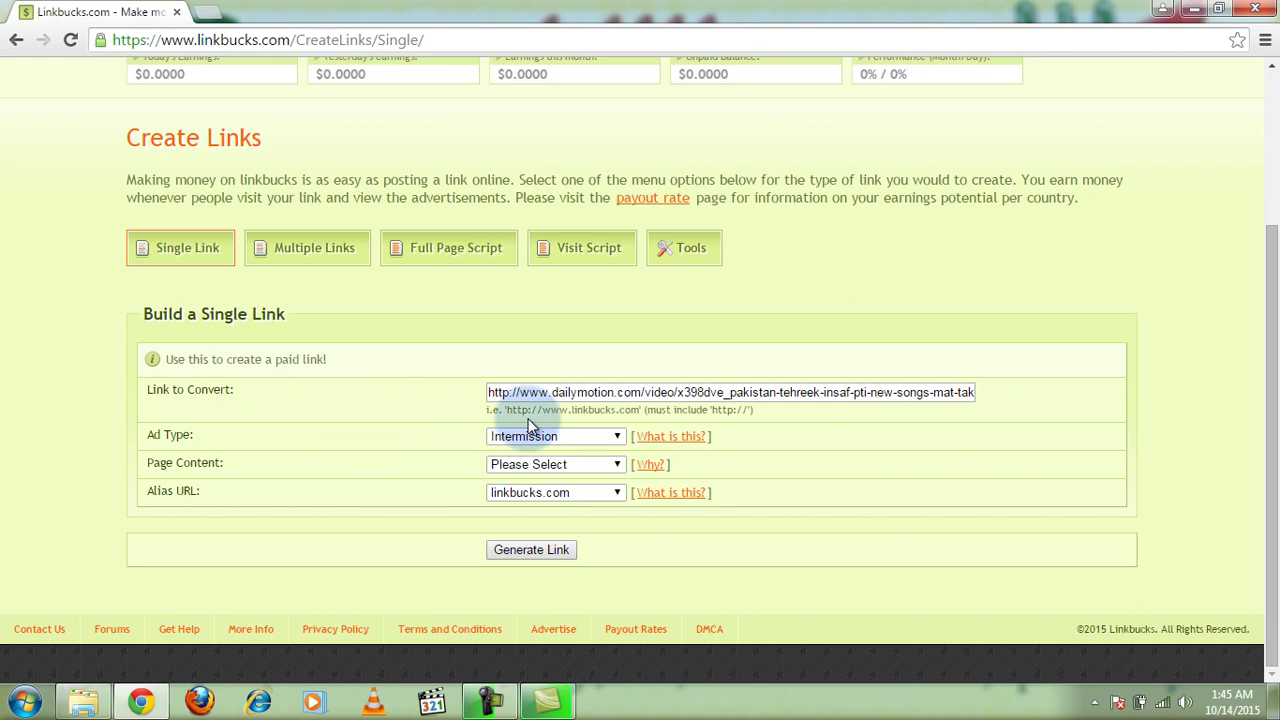
Keep the ad type as Intermission and set the page content to Clean (All Ages).
{"action": "left_click", "coordinate": [617, 437]}
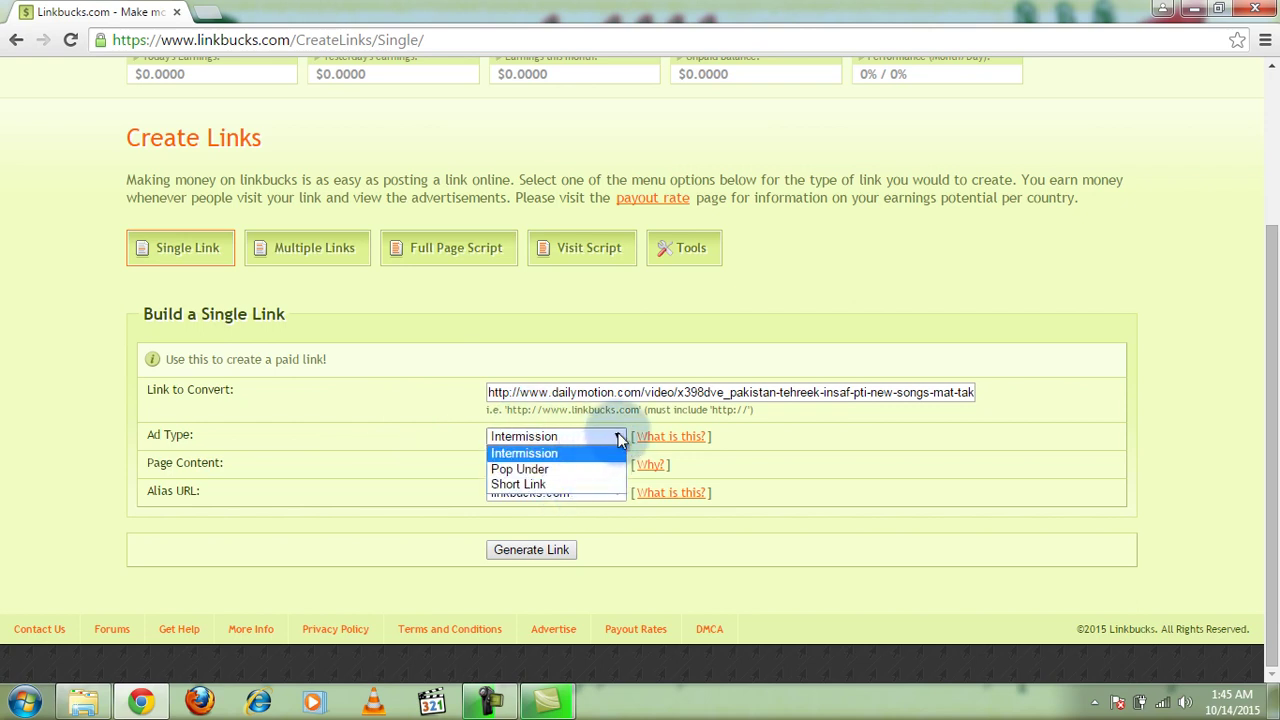
{"action": "left_click", "coordinate": [618, 438]}
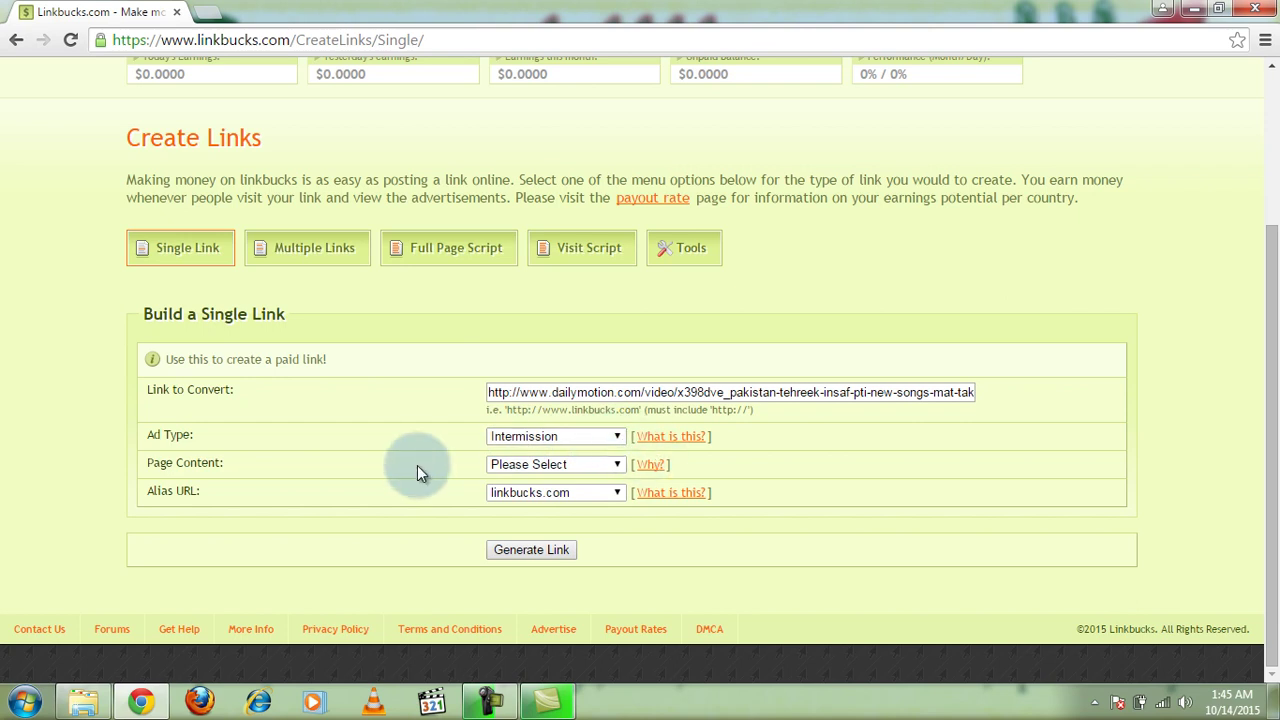
{"action": "left_click", "coordinate": [619, 464]}
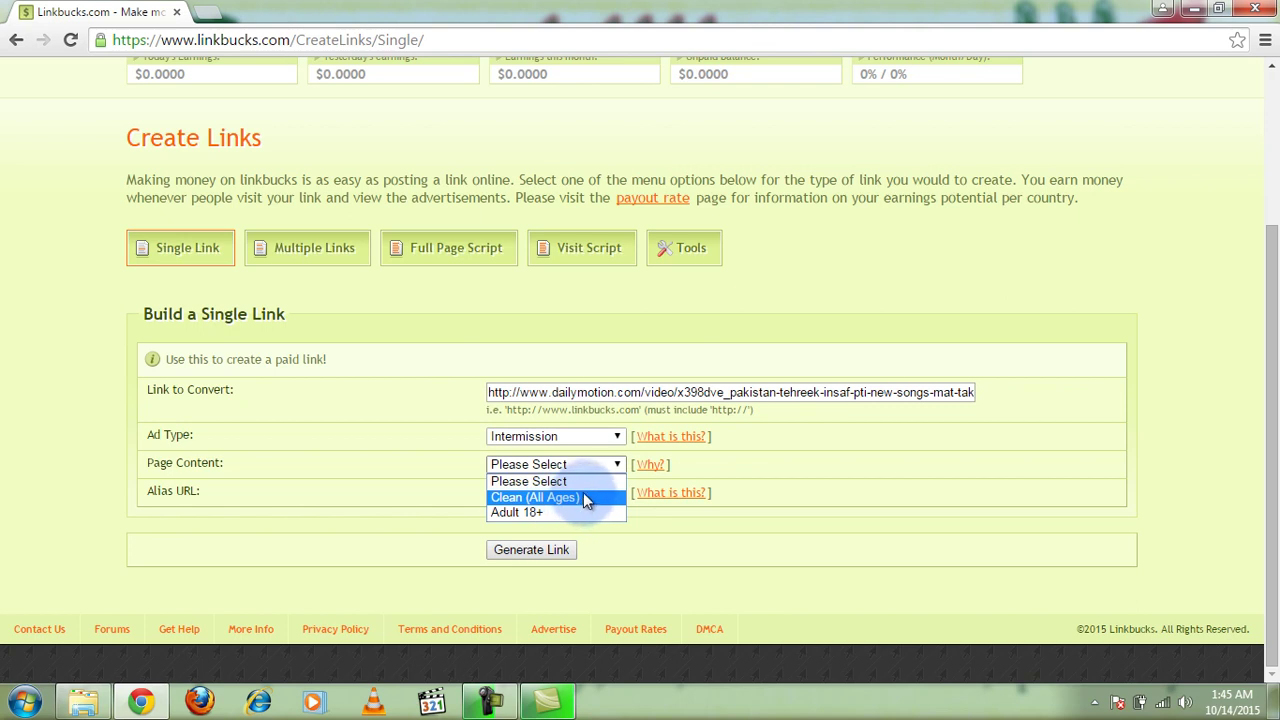
{"action": "left_click", "coordinate": [617, 462]}
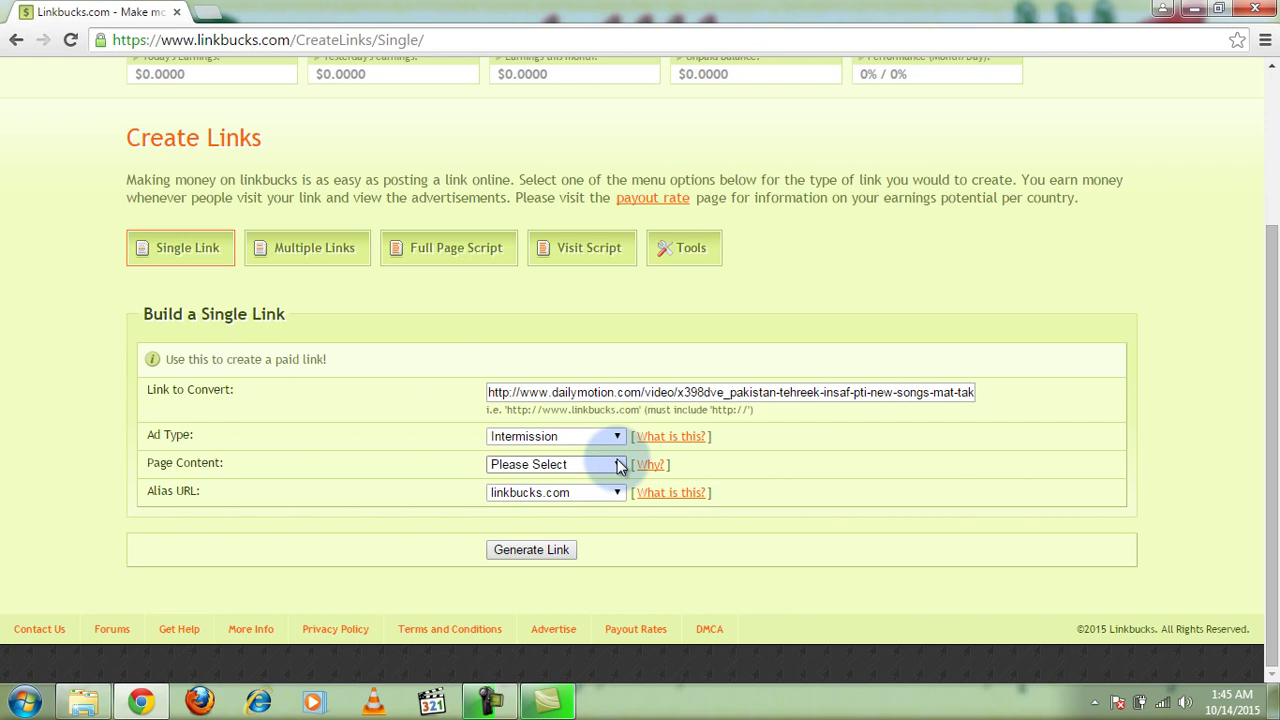
{"action": "left_click", "coordinate": [617, 464]}
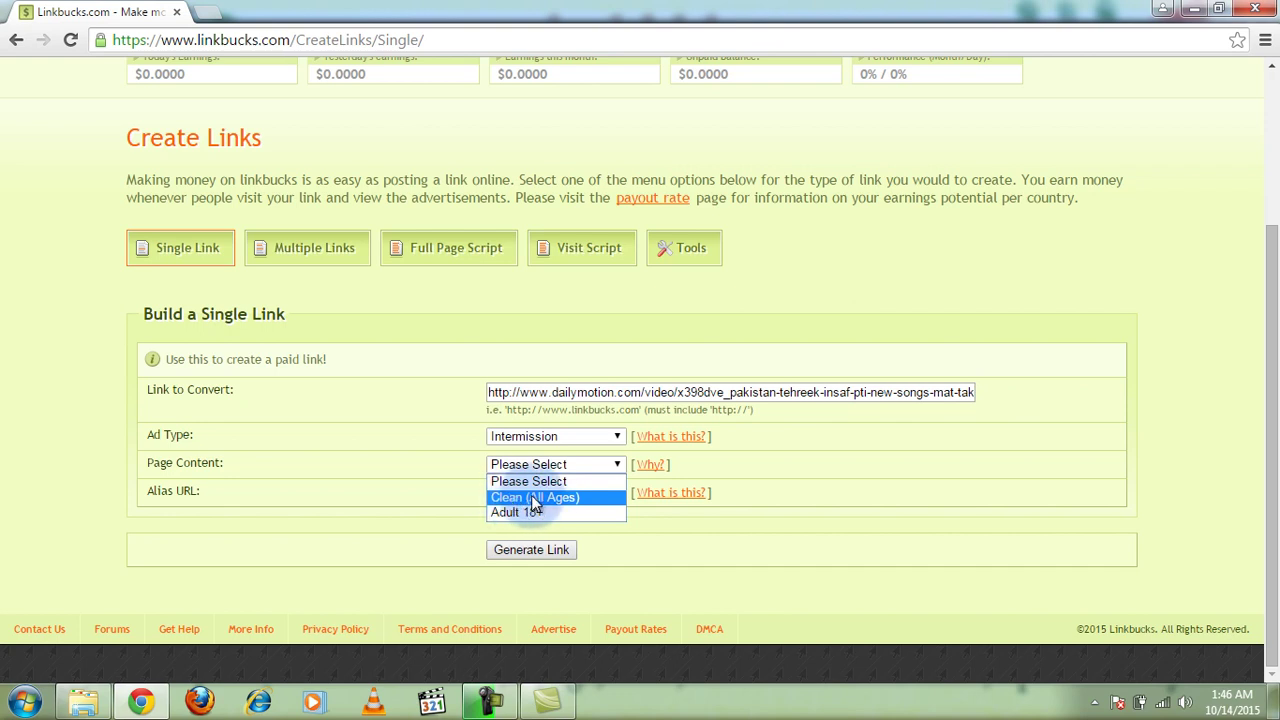
{"action": "left_click", "coordinate": [560, 498]}
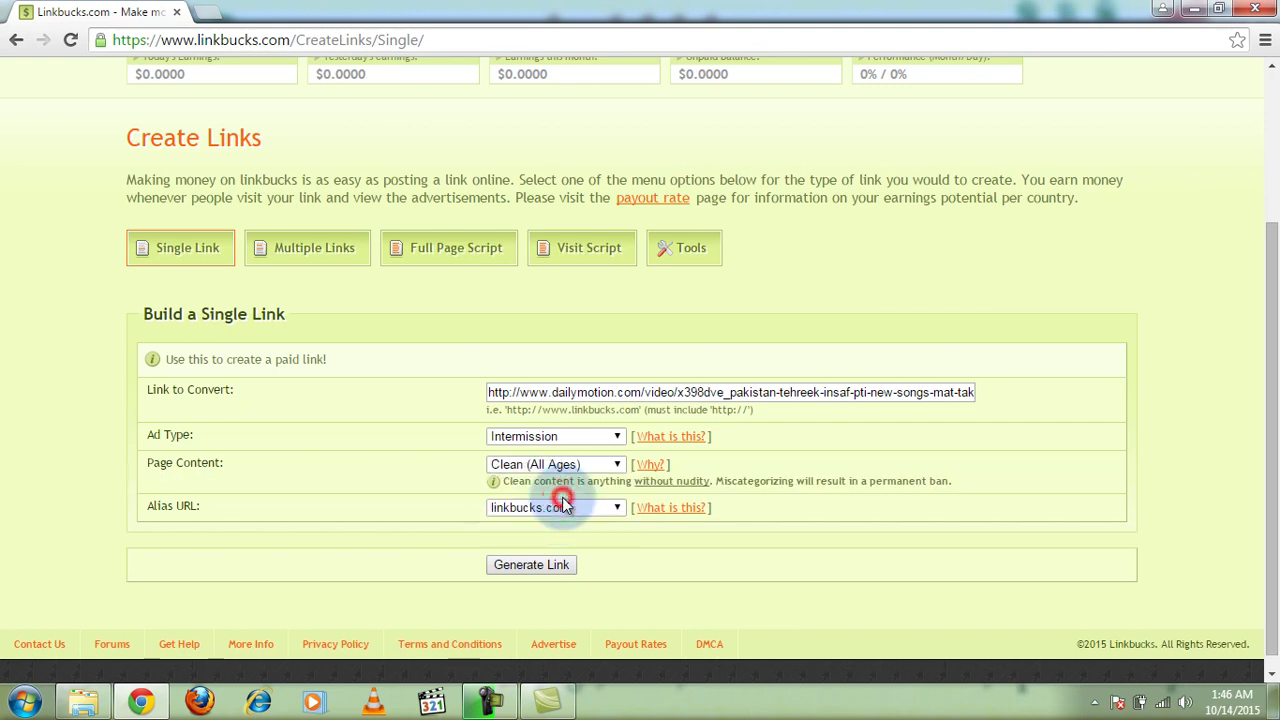
Keep linkbucks.com as the alias URL and generate the paid link.
{"action": "left_click", "coordinate": [562, 512]}
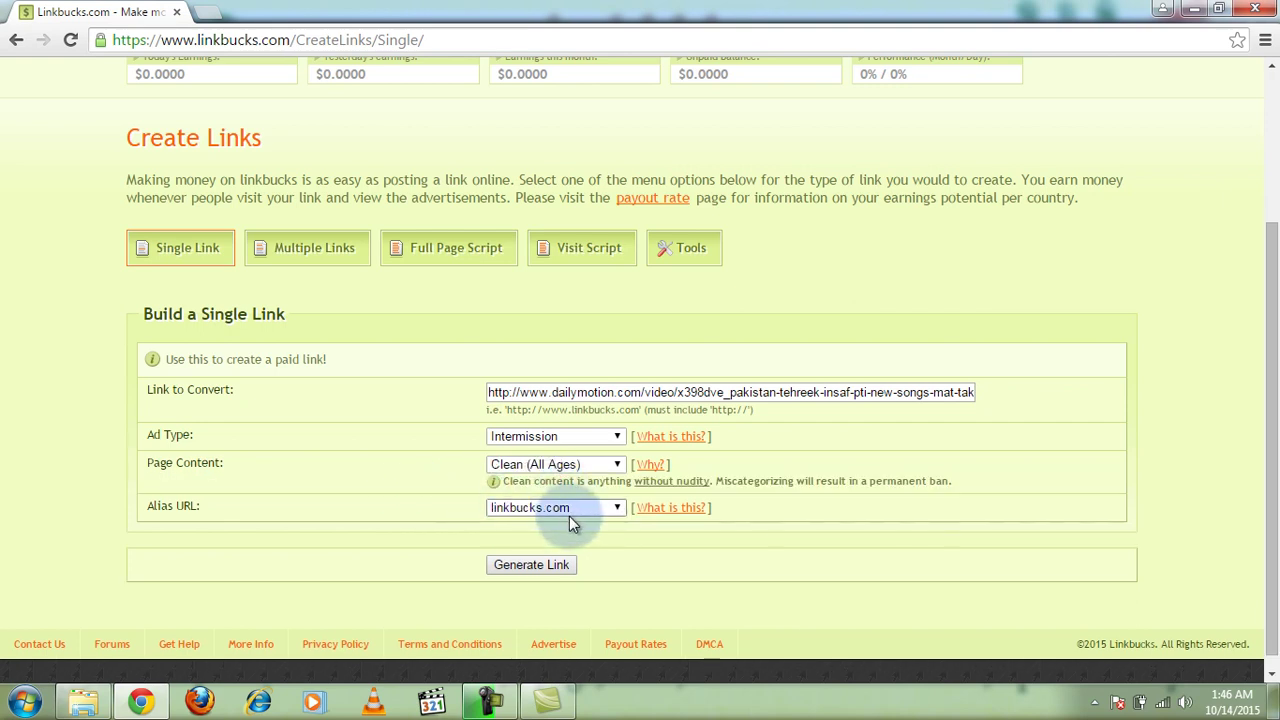
{"action": "left_click", "coordinate": [615, 509]}
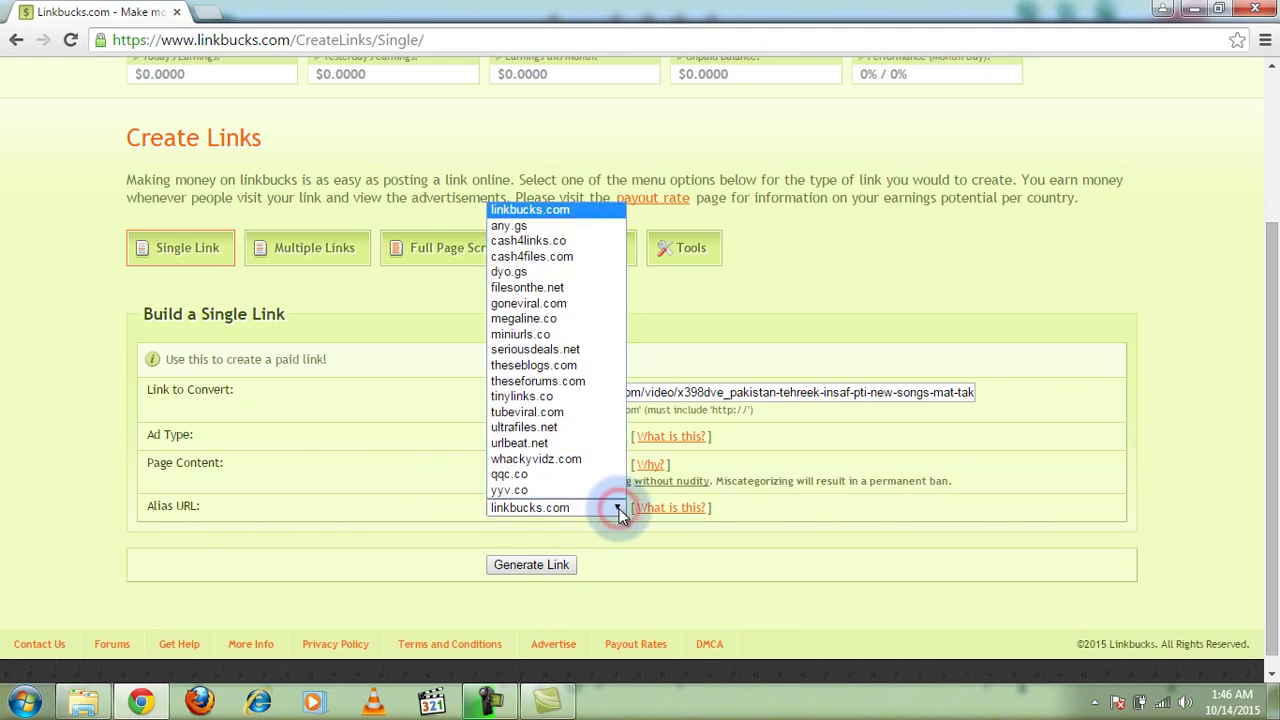
{"action": "left_click", "coordinate": [618, 512]}
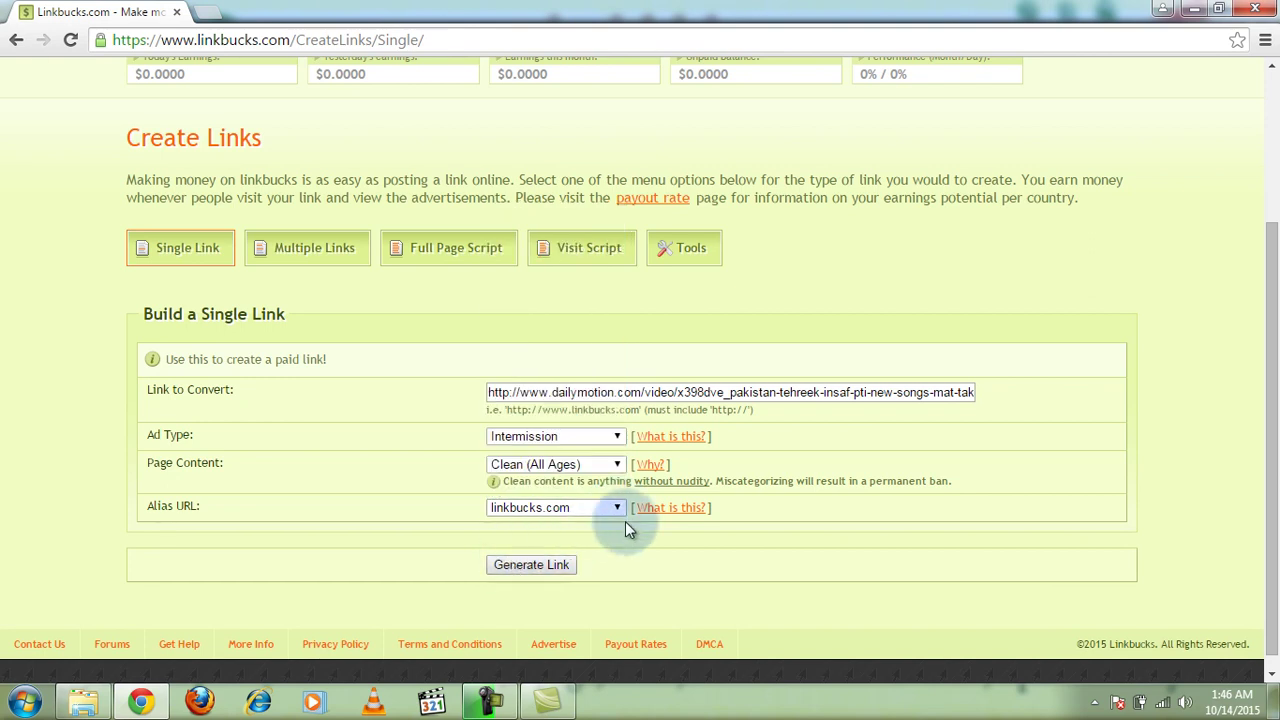
{"action": "left_click", "coordinate": [519, 564]}
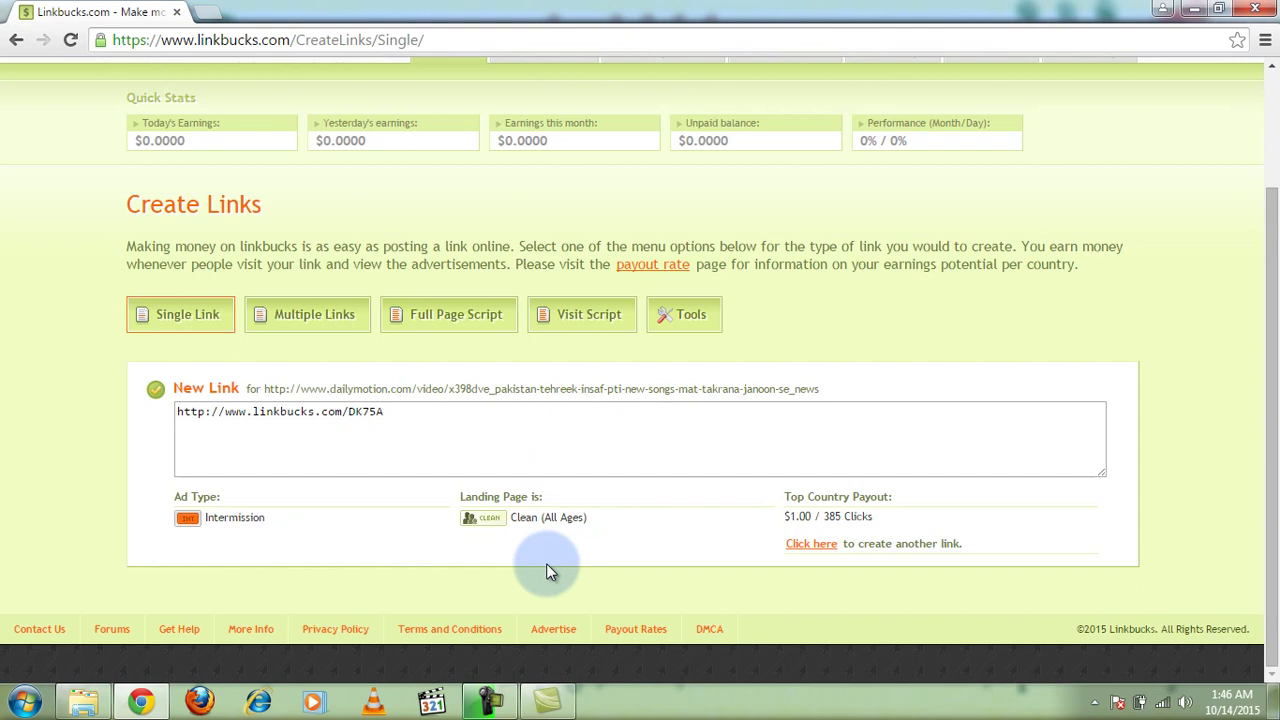
Select and copy the newly generated Linkbucks link for the Dailymotion video.
{"action": "left_click", "coordinate": [413, 415]}
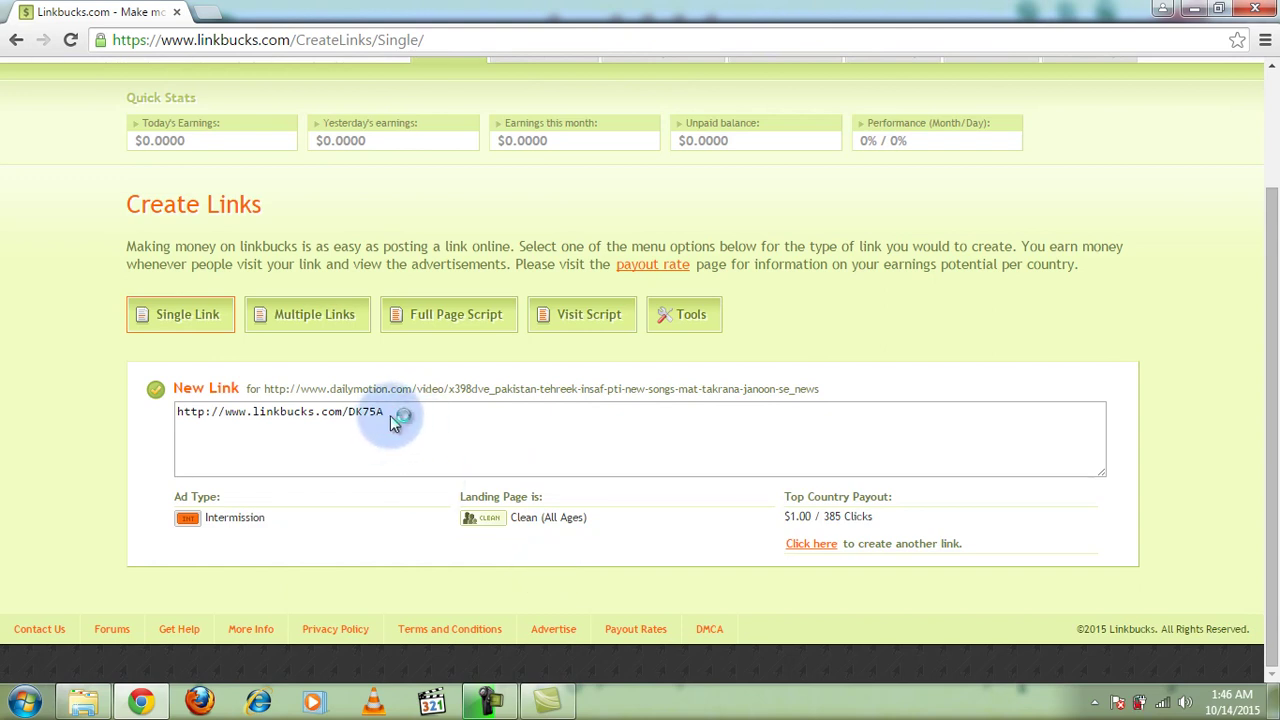
{"action": "left_click", "coordinate": [384, 416]}
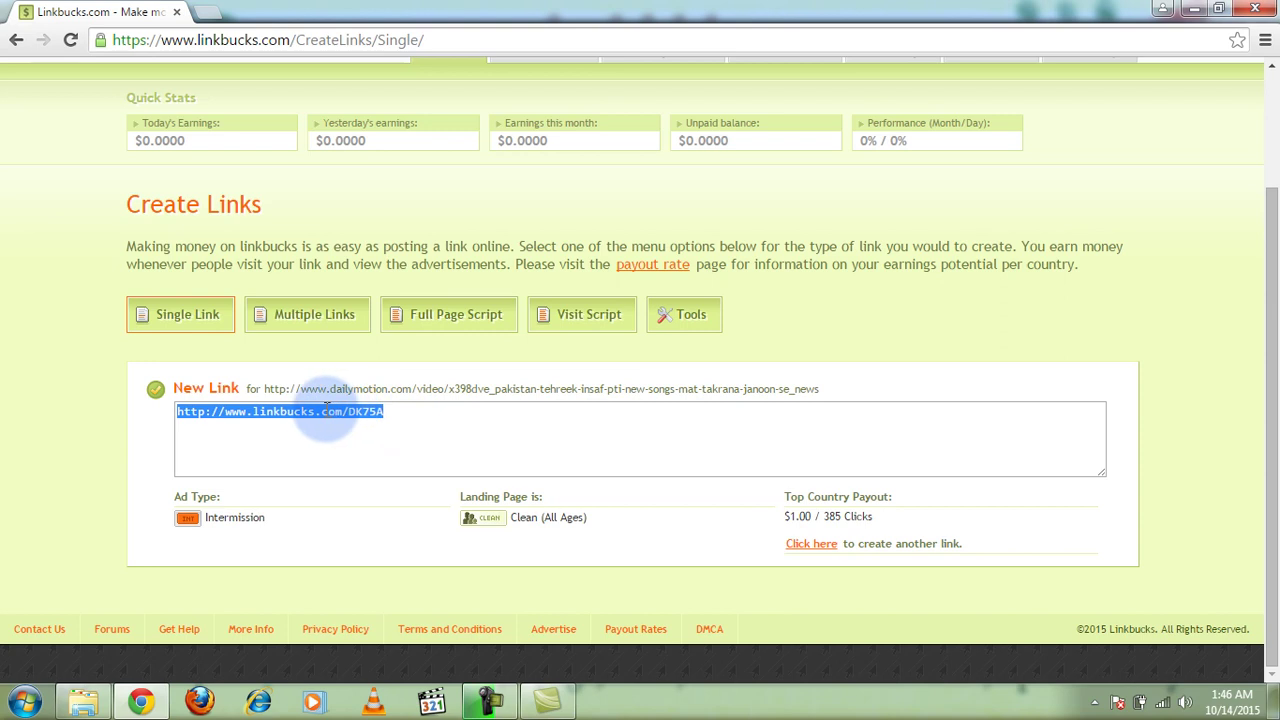
{"action": "right_click", "coordinate": [330, 410]}
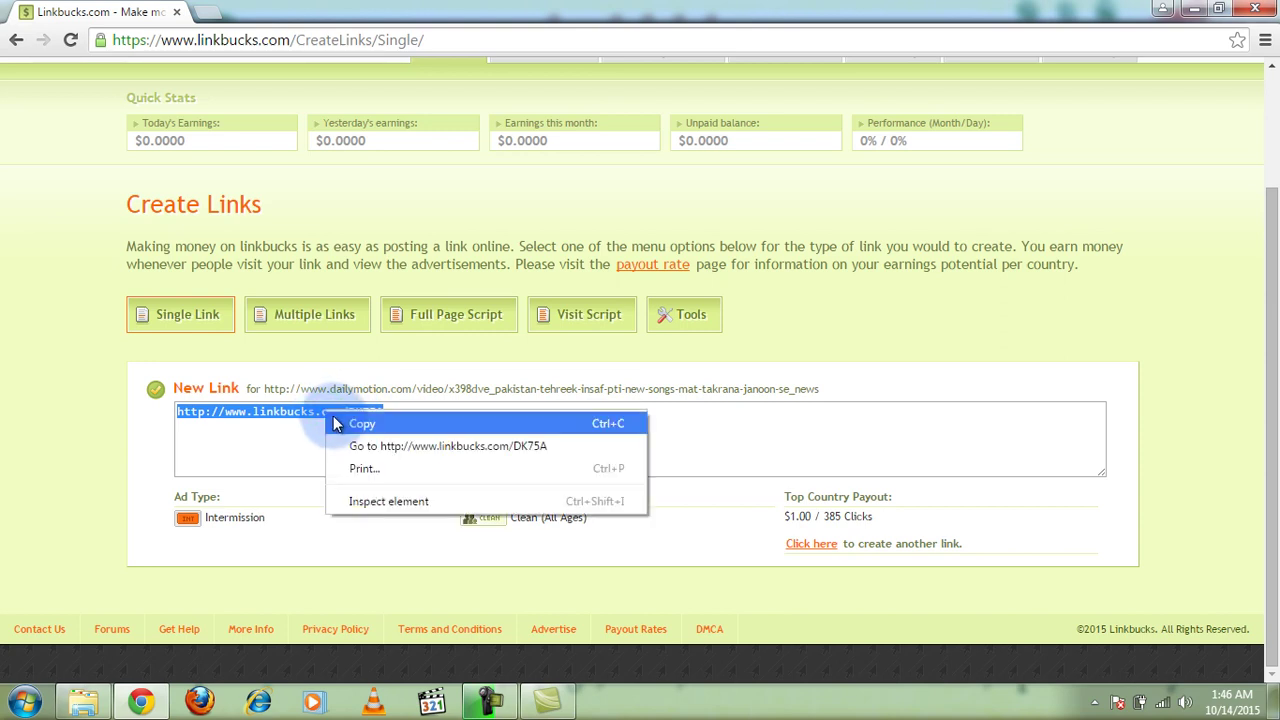
{"action": "left_click", "coordinate": [337, 422]}
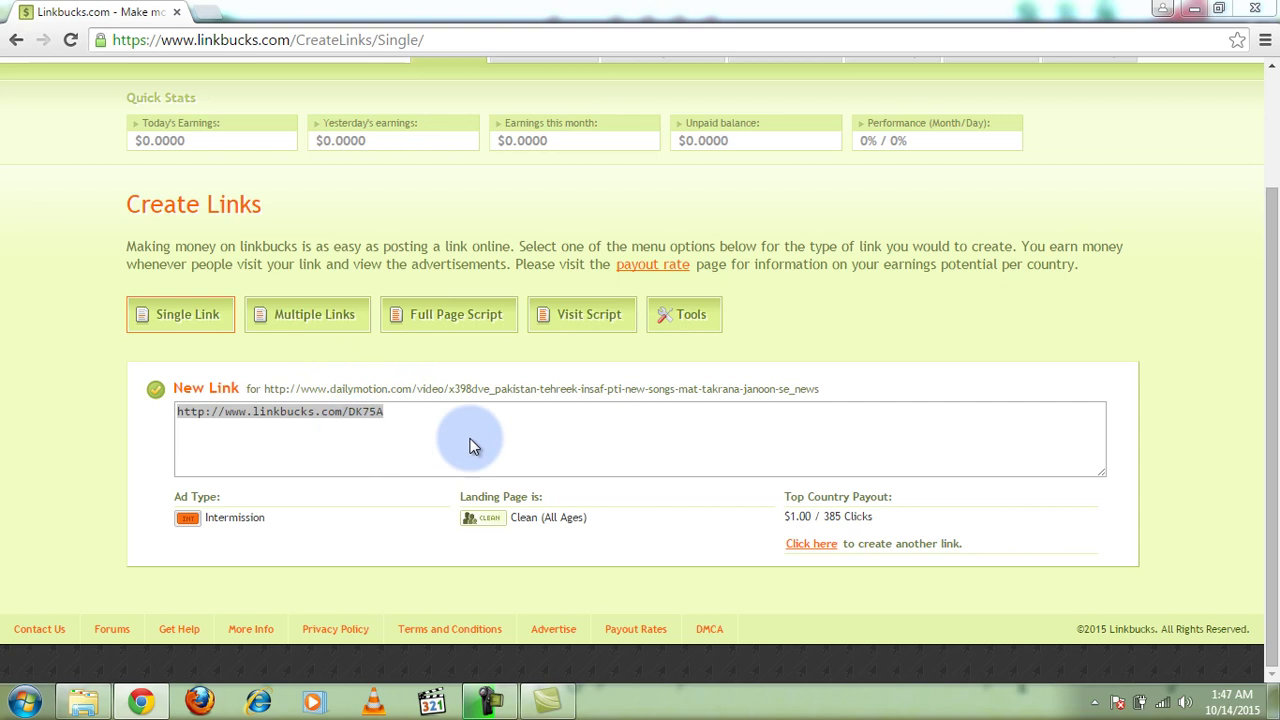
{"action": "left_click_drag", "start_coordinate": [1270, 295], "coordinate": [1275, 150]}
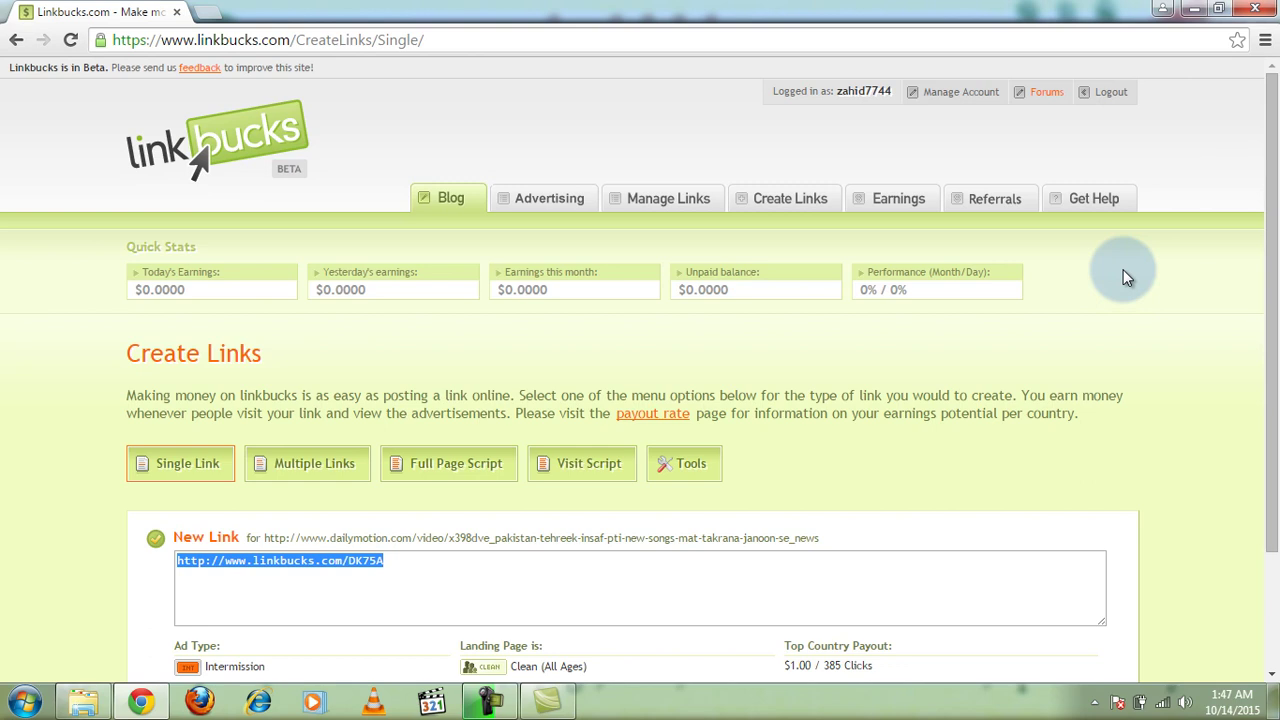
{"action": "left_click_drag", "start_coordinate": [1268, 250], "coordinate": [1277, 188]}
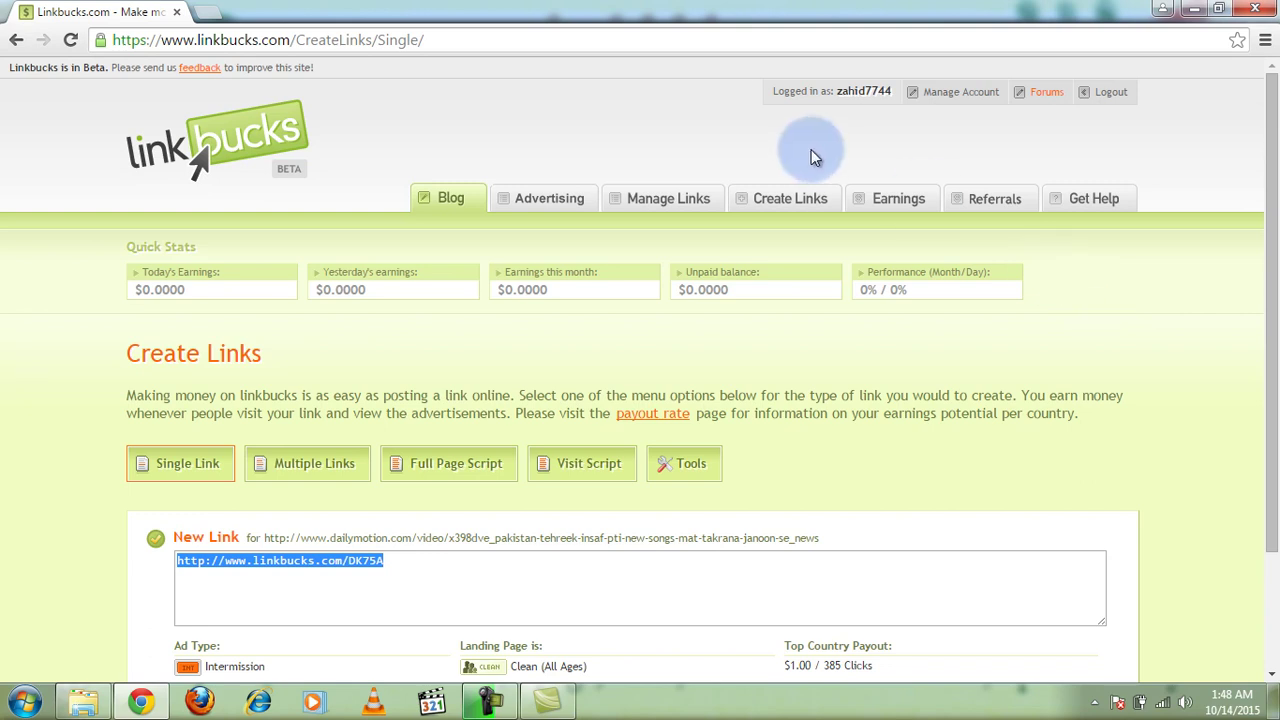
Open computerhold.blogspot.com in a new browser tab and place that tab ahead of the Linkbucks tab.
{"action": "left_click", "coordinate": [208, 13]}
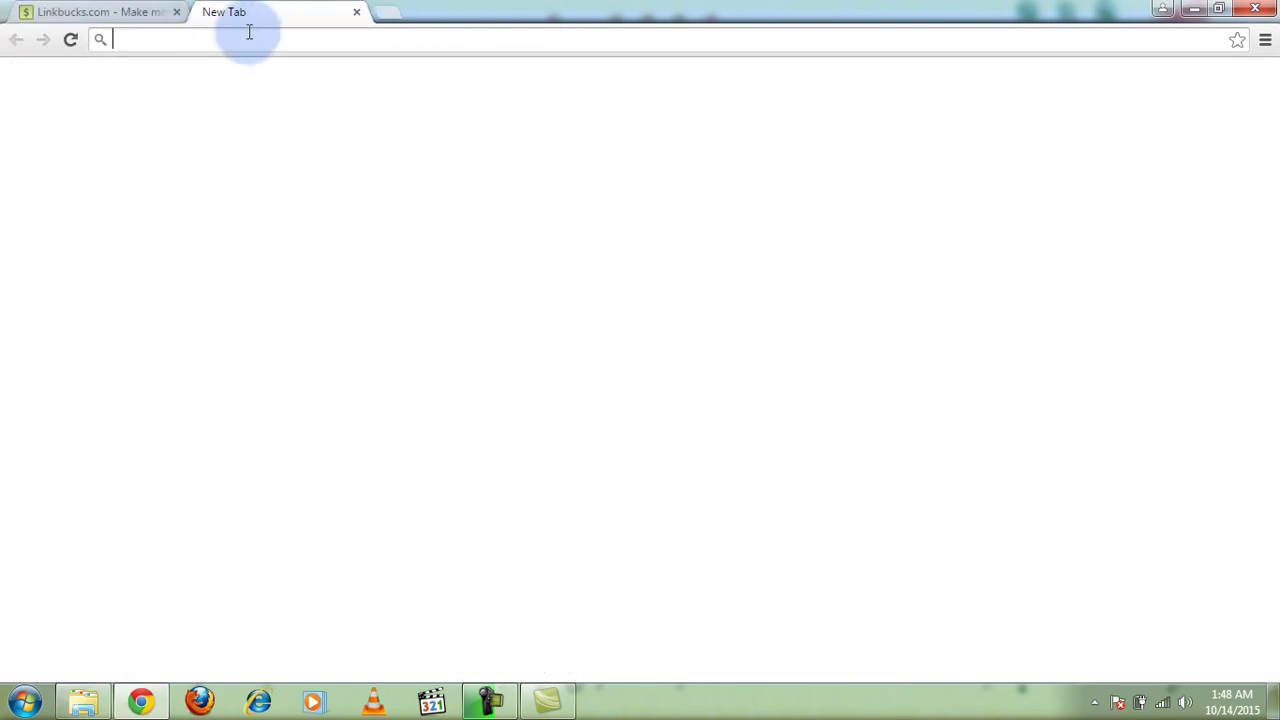
{"action": "left_click", "coordinate": [257, 40]}
{"action": "type", "text": "computerhold.blogspot.com"}
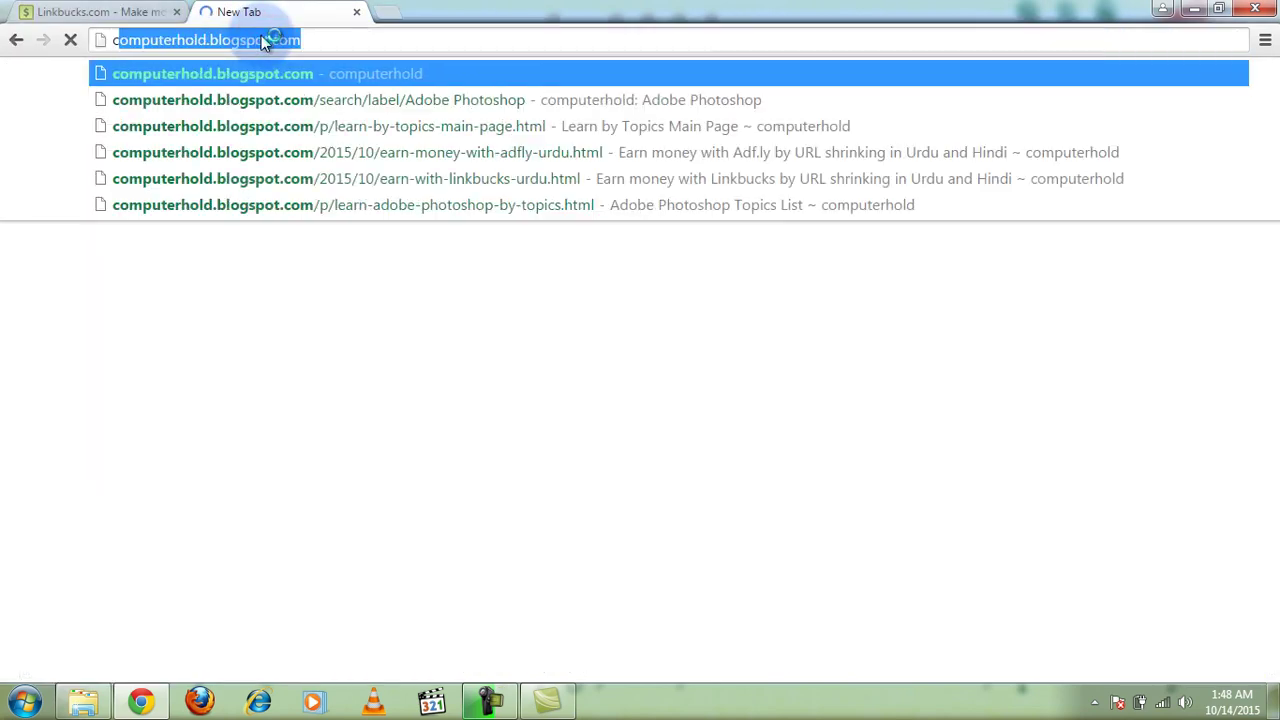
{"action": "key", "text": "Right"}
{"action": "key", "text": "Return"}
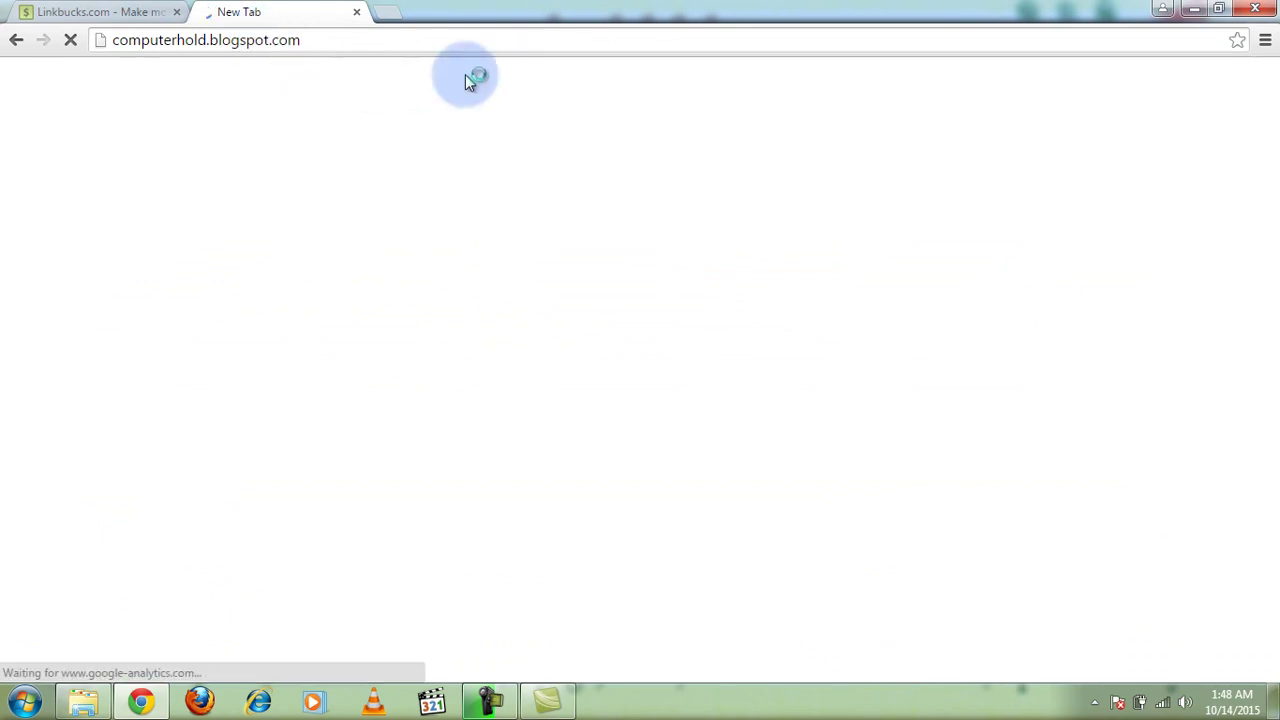
{"action": "left_click_drag", "start_coordinate": [305, 12], "coordinate": [134, 11]}
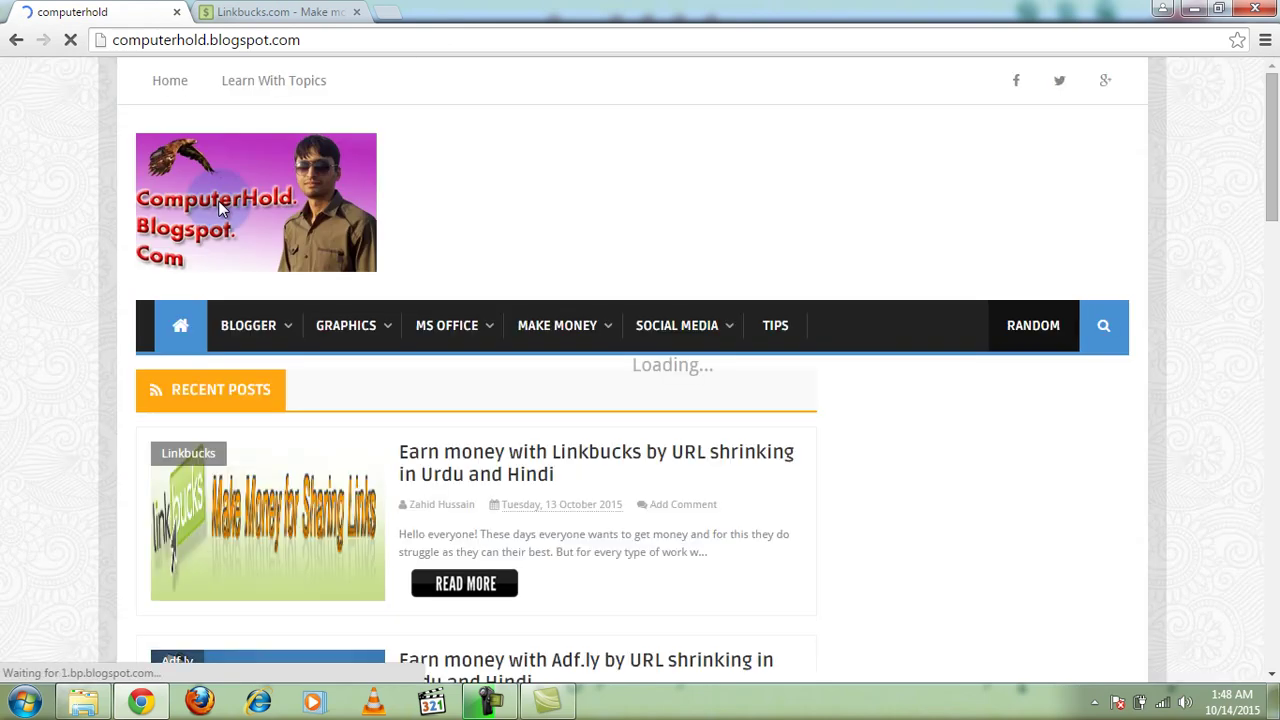
Open the Video Training Course category under Blogger on the computerhold site.
{"action": "mouse_move", "coordinate": [251, 336]}
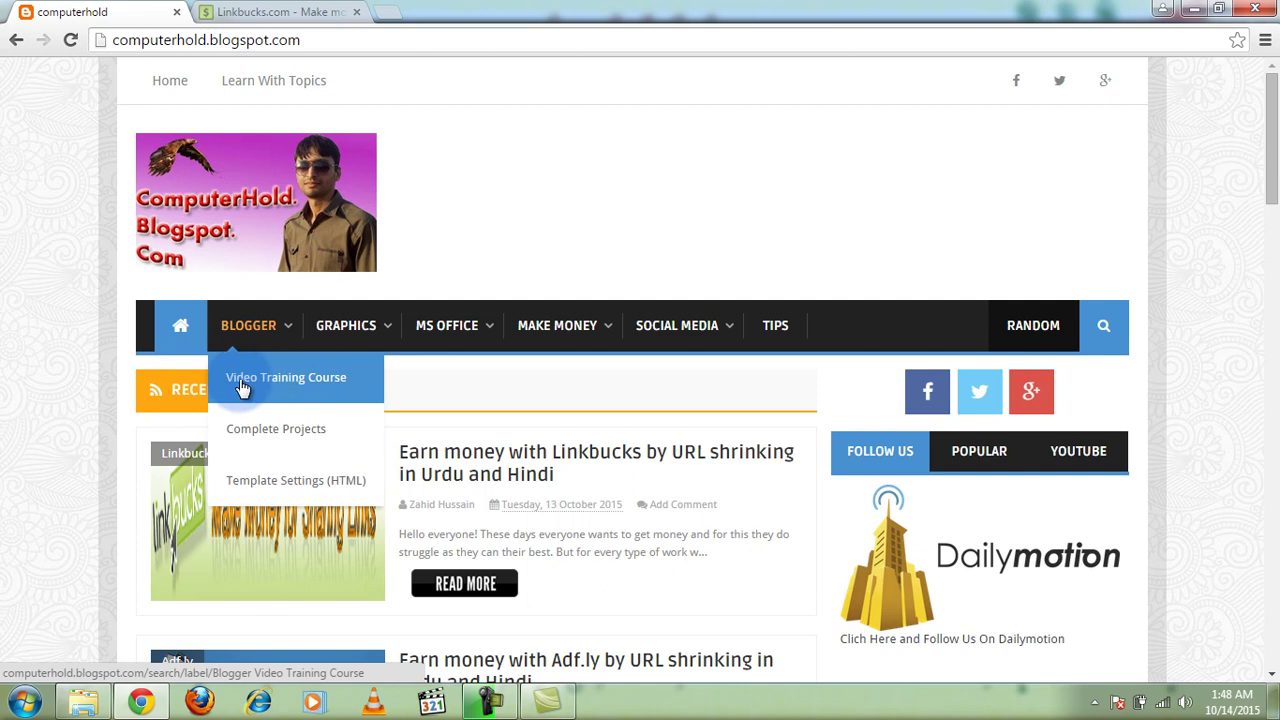
{"action": "left_click", "coordinate": [340, 395]}
{"action": "left_click", "coordinate": [340, 393]}
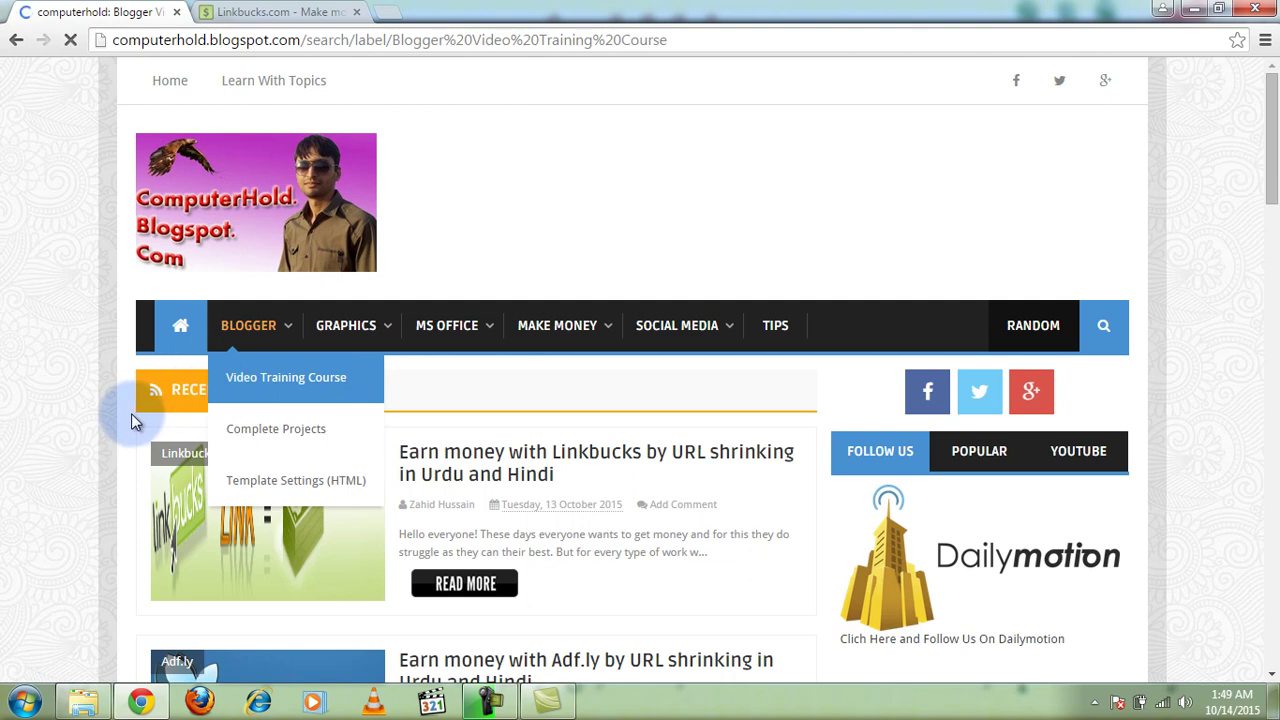
Look through the Blogger Video Training Course posts down to Part 1 and return to the start of the page.
{"action": "scroll", "coordinate": [91, 432], "scroll_direction": "down", "scroll_amount": 1}
{"action": "scroll", "coordinate": [91, 432], "scroll_direction": "down", "scroll_amount": 1}
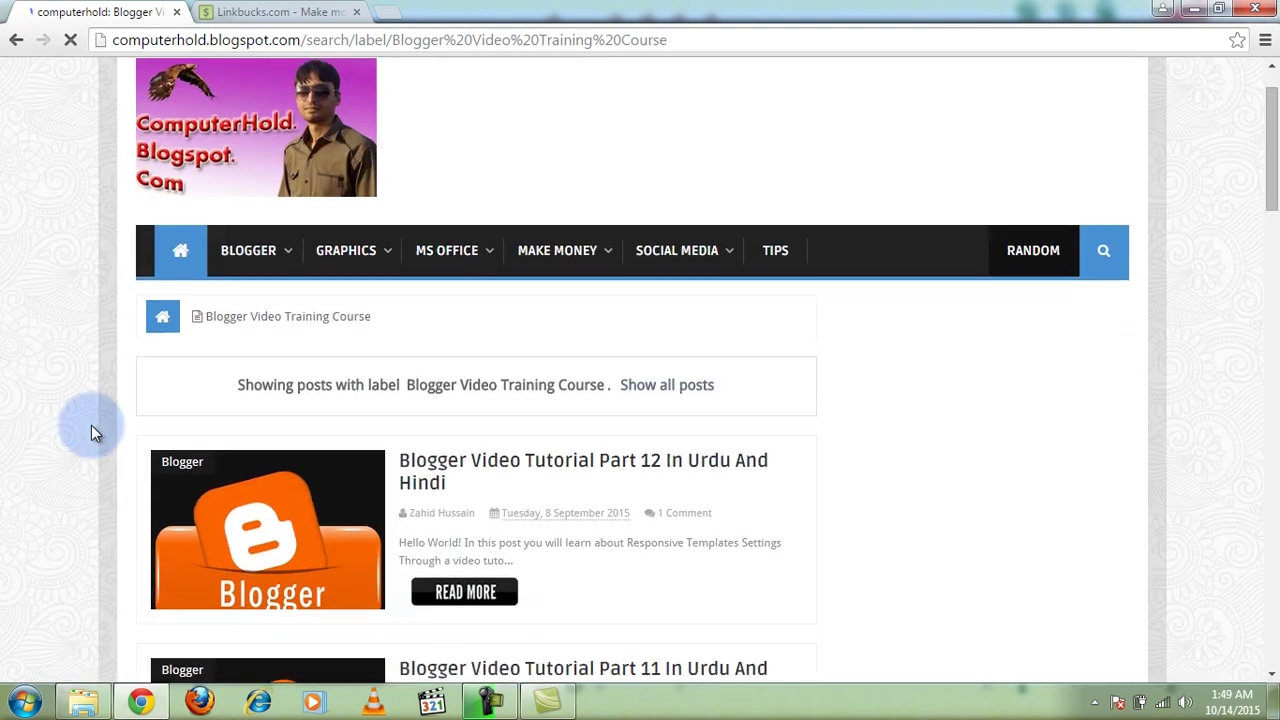
{"action": "scroll", "coordinate": [91, 428], "scroll_direction": "down", "scroll_amount": 5}
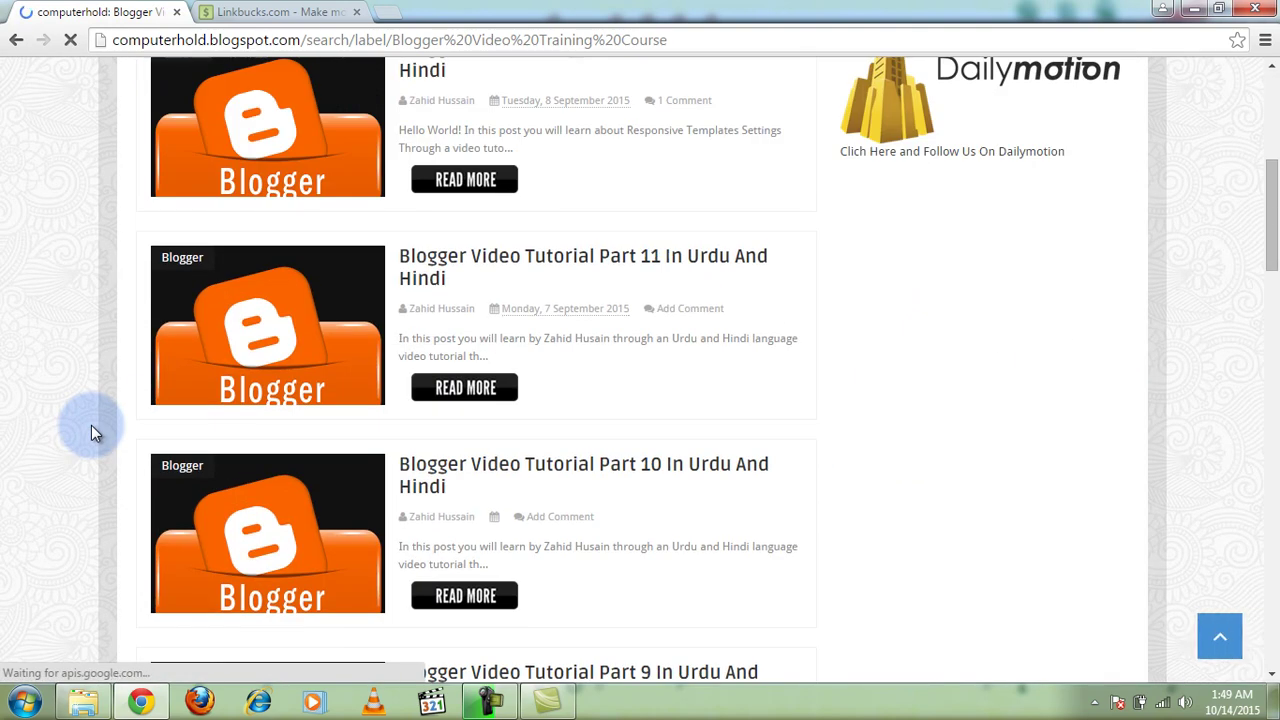
{"action": "scroll", "coordinate": [91, 432], "scroll_direction": "down", "scroll_amount": 10}
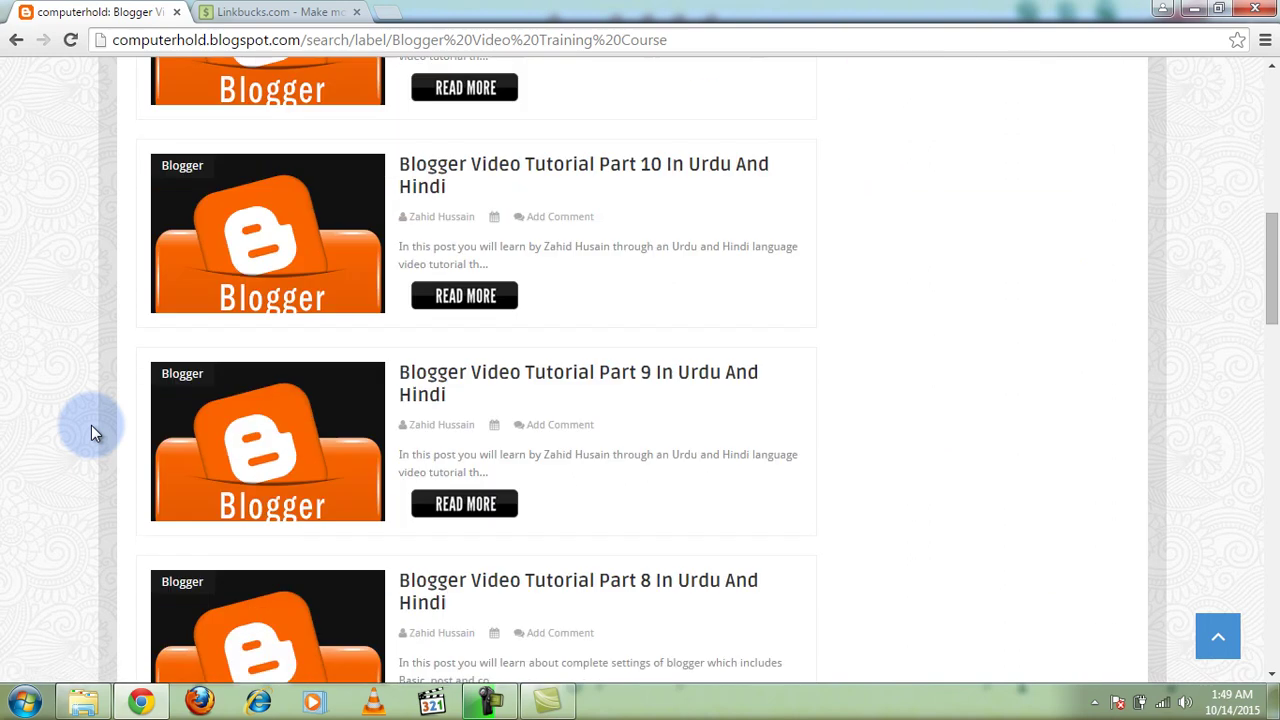
{"action": "scroll", "coordinate": [91, 432], "scroll_direction": "down", "scroll_amount": 7}
{"action": "scroll", "coordinate": [91, 432], "scroll_direction": "down", "scroll_amount": 1}
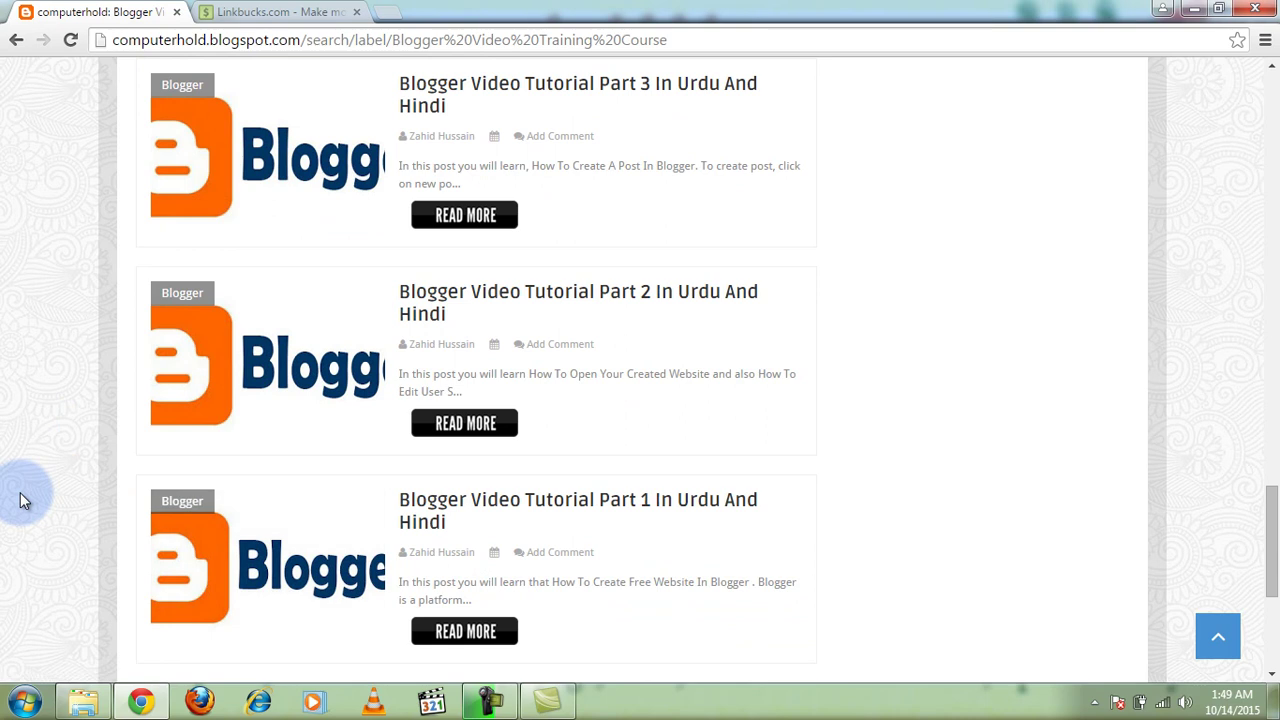
{"action": "key", "text": "Home"}
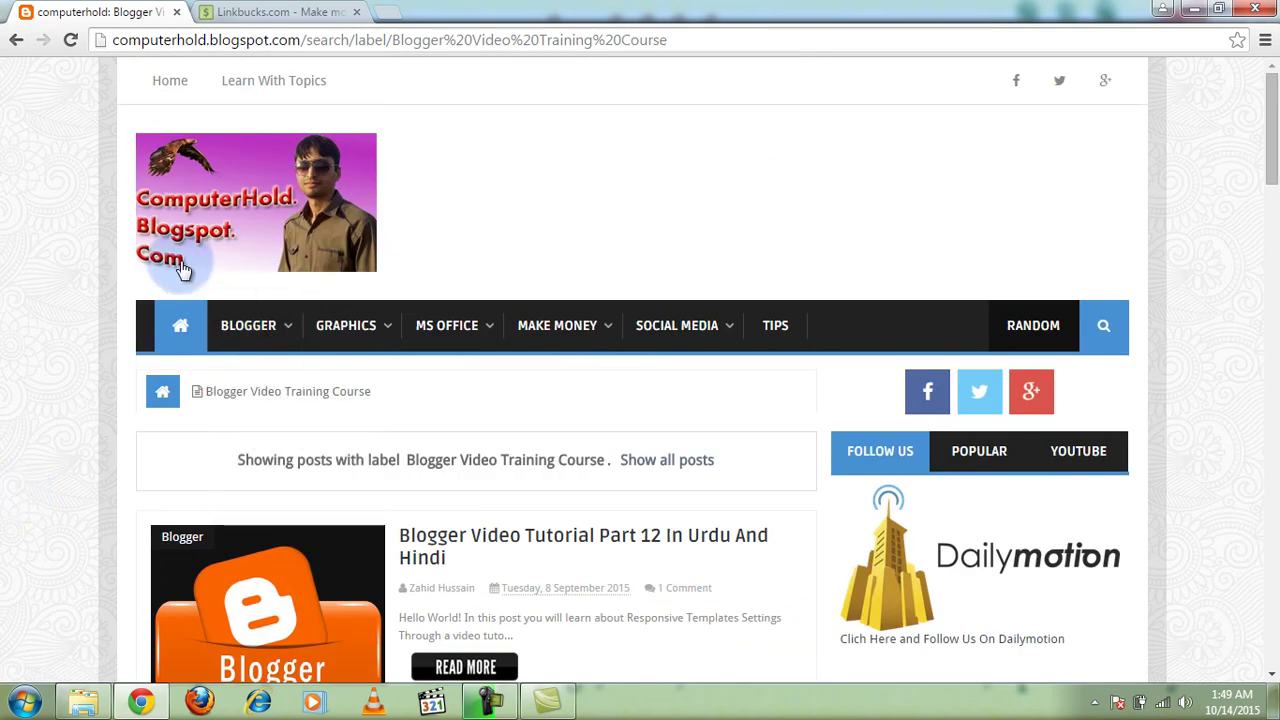
{"action": "left_click", "coordinate": [484, 205]}
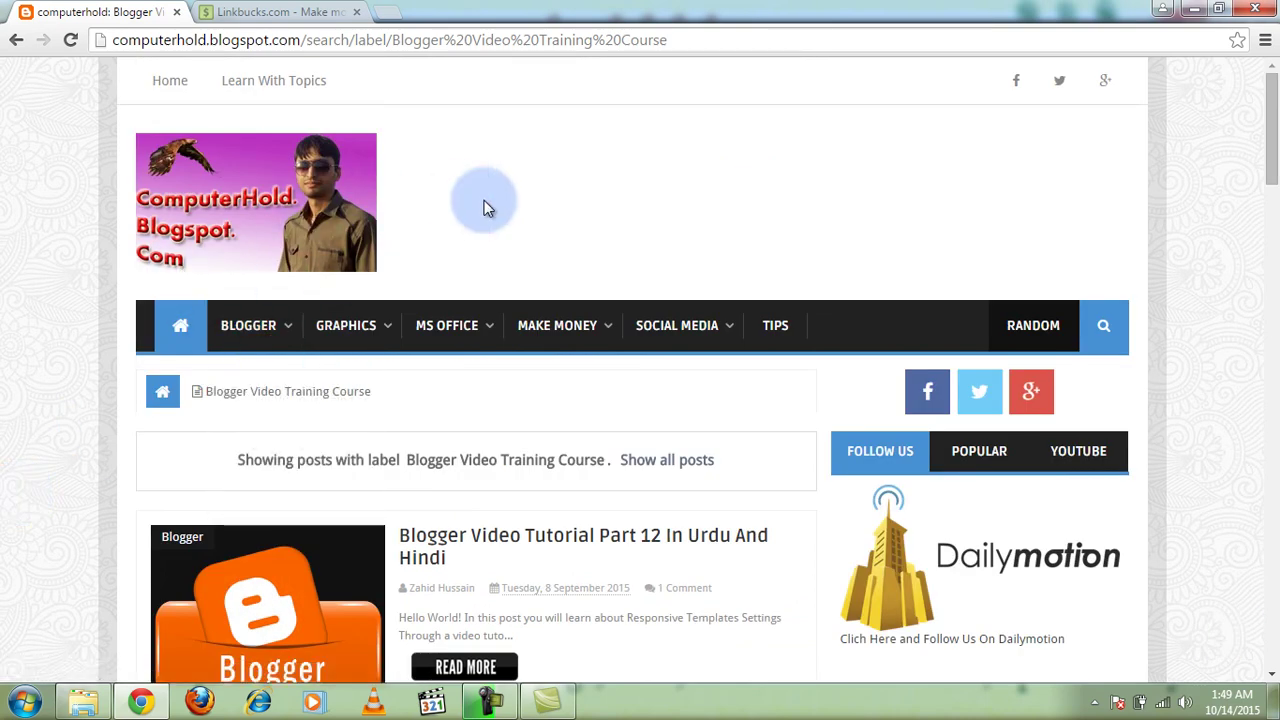